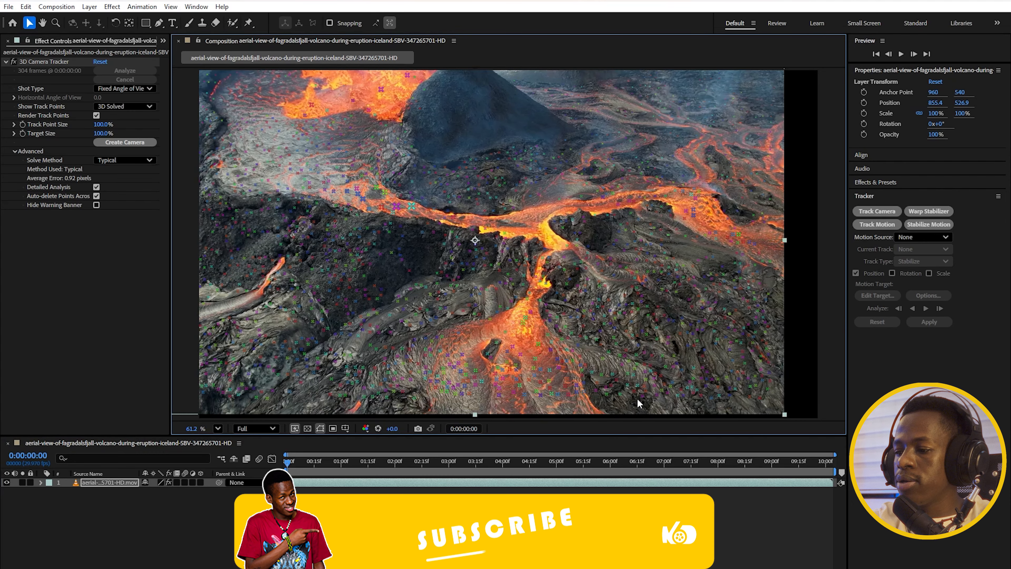
{"action": "mouse_move", "coordinate": [712, 299]}
{"action": "left_mouse_down"}
{"action": "mouse_move", "coordinate": [689, 347]}
{"action": "mouse_move", "coordinate": [610, 377]}
{"action": "mouse_move", "coordinate": [479, 382]}
{"action": "mouse_move", "coordinate": [386, 338]}
{"action": "mouse_move", "coordinate": [369, 294]}
{"action": "mouse_move", "coordinate": [384, 247]}
{"action": "mouse_move", "coordinate": [439, 208]}
{"action": "mouse_move", "coordinate": [585, 175]}
{"action": "mouse_move", "coordinate": [670, 176]}
{"action": "mouse_move", "coordinate": [738, 219]}
{"action": "mouse_move", "coordinate": [775, 273]}
{"action": "mouse_move", "coordinate": [769, 309]}
{"action": "mouse_move", "coordinate": [725, 360]}
{"action": "left_mouse_up"}
{"action": "right_click", "coordinate": [575, 280]}
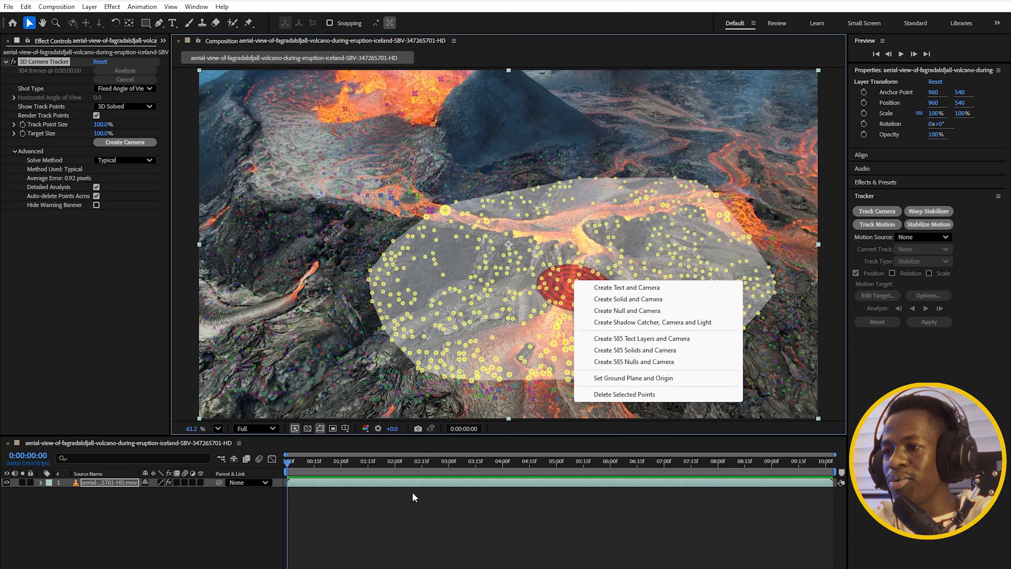
{"action": "left_click", "coordinate": [413, 494]}
{"action": "left_click", "coordinate": [382, 513]}
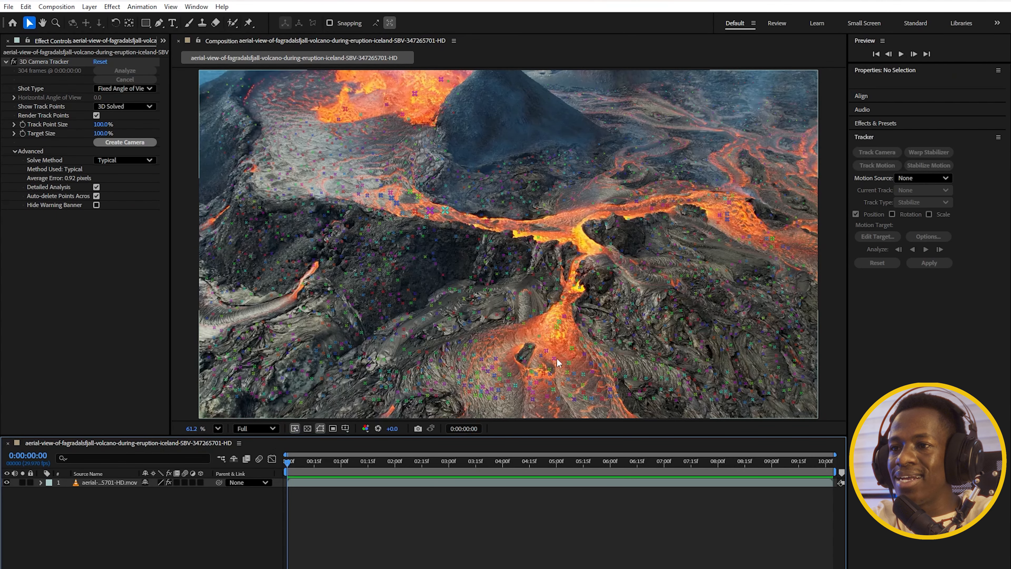
Select three 3D Camera Tracker points on the dark rock beside the lava stream and create 3 solids and a camera
{"action": "left_click", "coordinate": [668, 356]}
{"action": "left_click", "coordinate": [57, 62]}
{"action": "mouse_move", "coordinate": [655, 360]}
{"action": "left_click", "coordinate": [663, 381]}
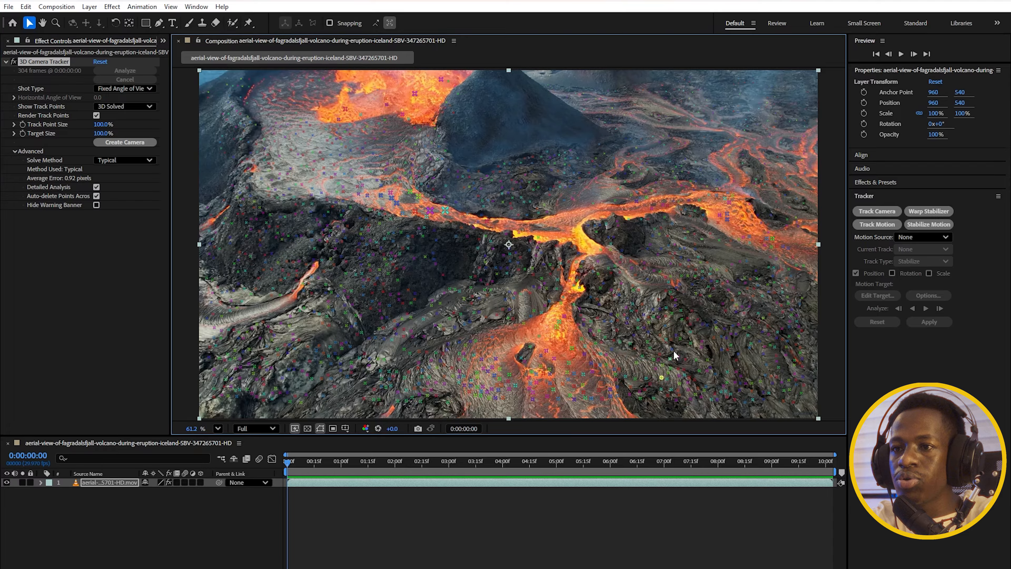
{"action": "left_click", "coordinate": [752, 382], "text": "shift"}
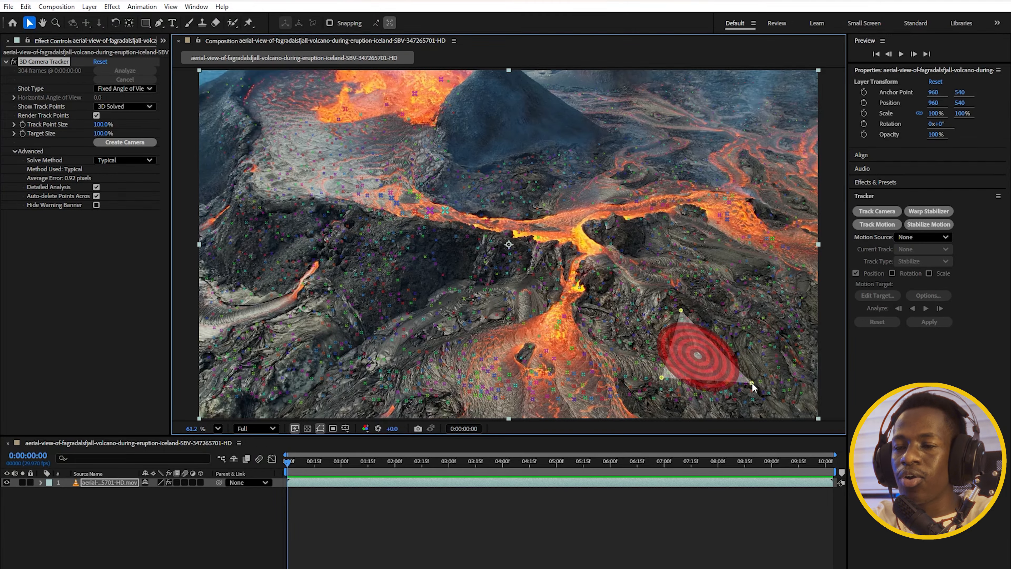
{"action": "right_click", "coordinate": [690, 357]}
{"action": "left_click", "coordinate": [737, 427]}
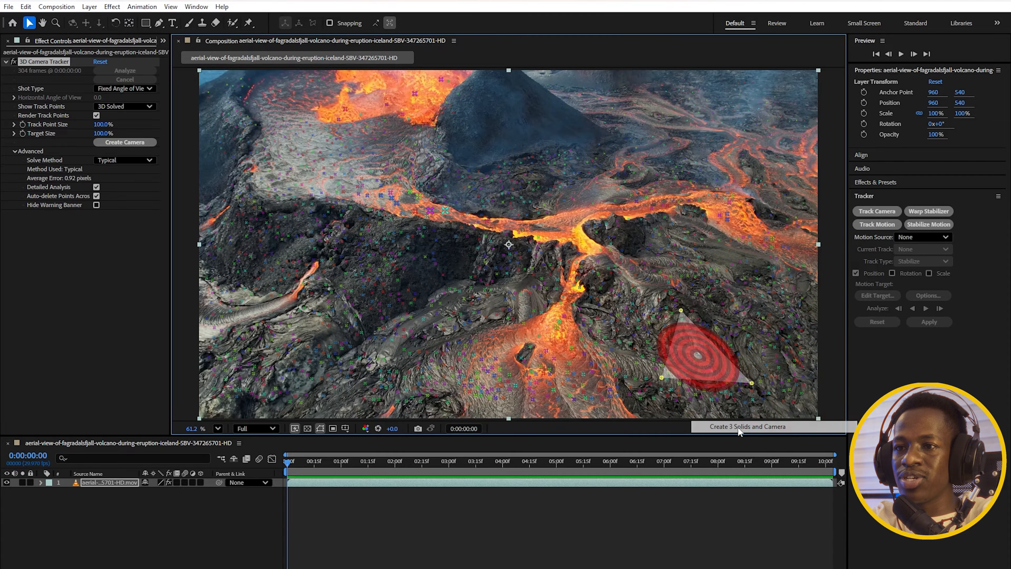
Inspect the three track solids at the start of the composition and undo their creation
{"action": "left_click_drag", "start_coordinate": [297, 465], "coordinate": [286, 465]}
{"action": "left_click", "coordinate": [316, 492]}
{"action": "left_click", "coordinate": [316, 497]}
{"action": "left_click", "coordinate": [318, 490]}
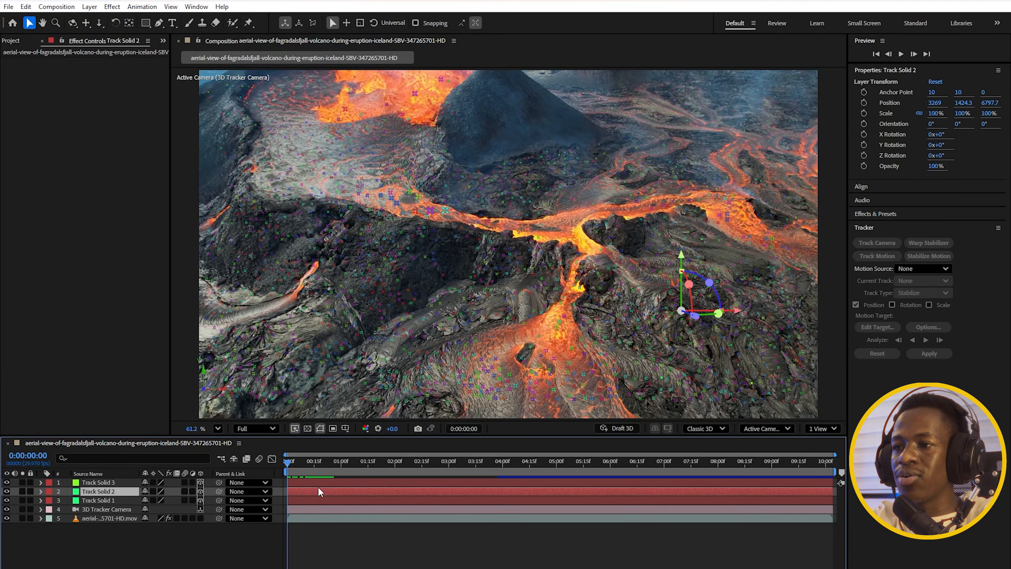
{"action": "left_click", "coordinate": [319, 481]}
{"action": "key", "text": "ctrl+z"}
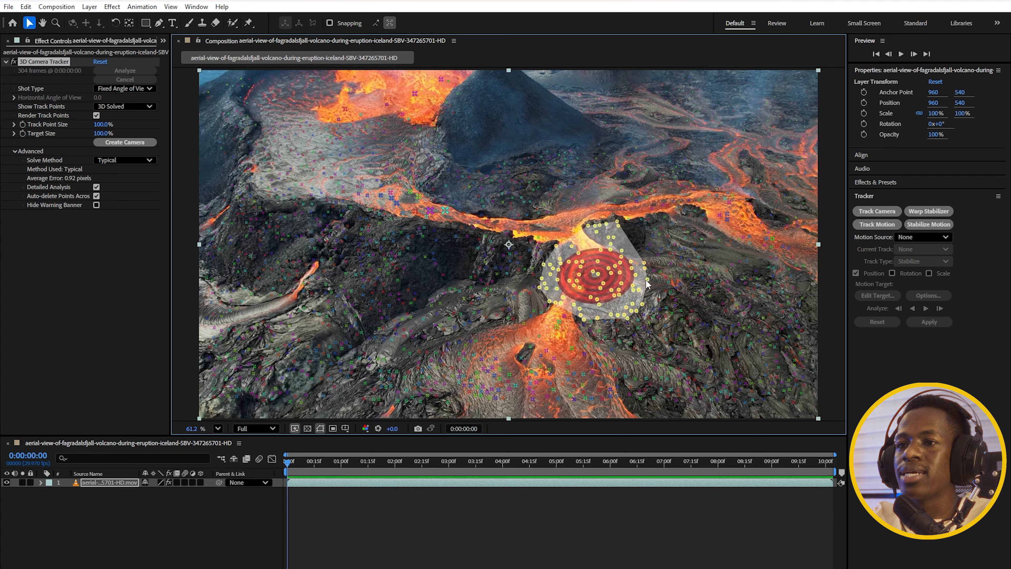
Lasso the 3D Camera Tracker points around the lava fork and create a single solid and camera from them
{"action": "right_click", "coordinate": [592, 276]}
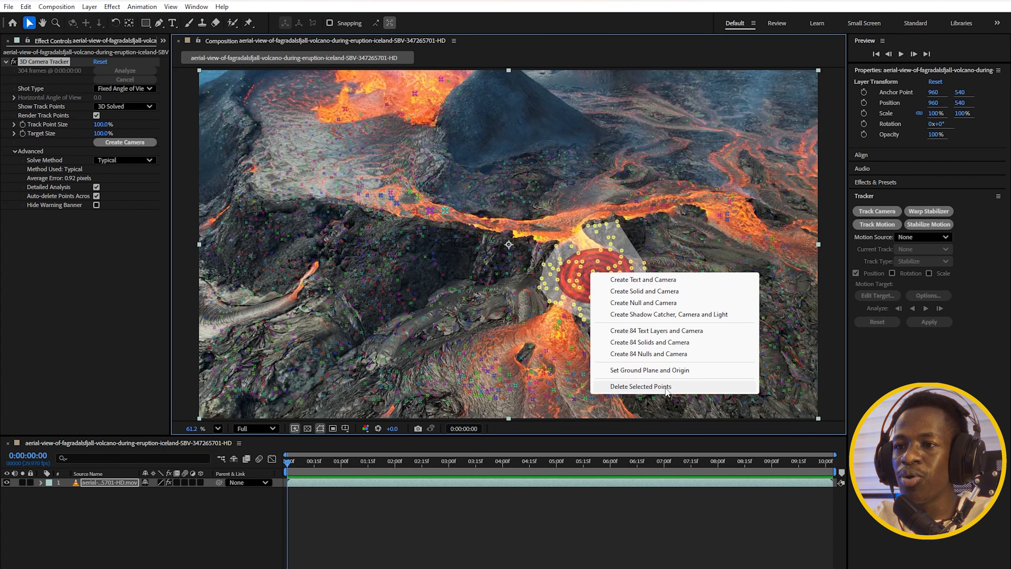
{"action": "left_click", "coordinate": [494, 530]}
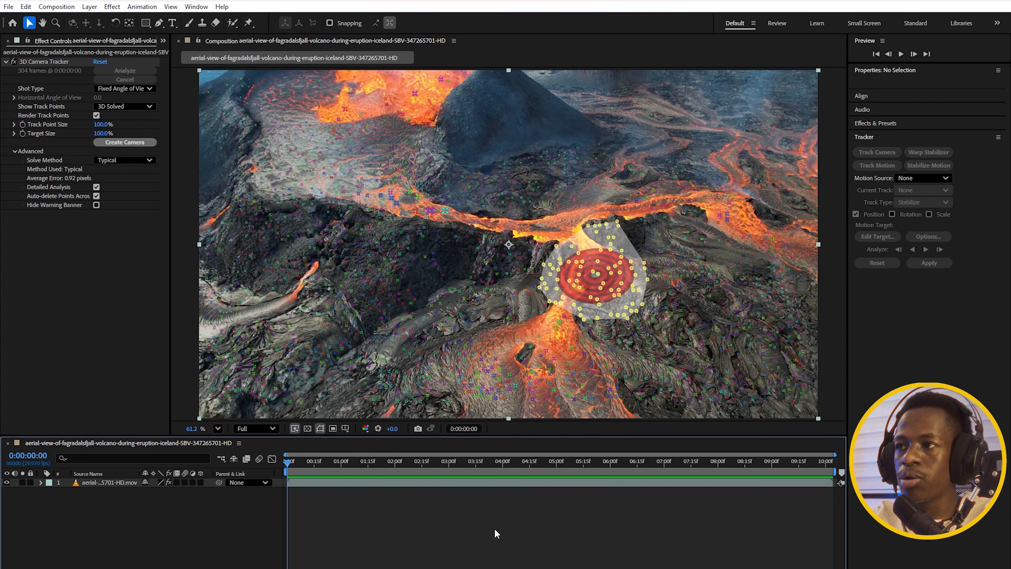
{"action": "left_click", "coordinate": [43, 62]}
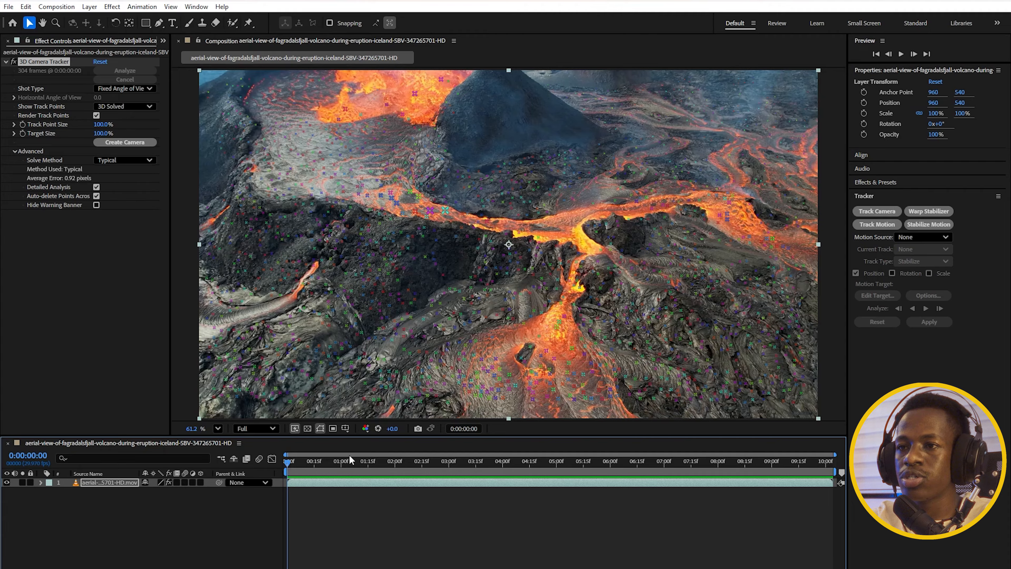
{"action": "mouse_move", "coordinate": [719, 359]}
{"action": "left_mouse_down"}
{"action": "mouse_move", "coordinate": [614, 391]}
{"action": "mouse_move", "coordinate": [457, 337]}
{"action": "mouse_move", "coordinate": [409, 236]}
{"action": "mouse_move", "coordinate": [432, 185]}
{"action": "mouse_move", "coordinate": [533, 197]}
{"action": "mouse_move", "coordinate": [737, 183]}
{"action": "mouse_move", "coordinate": [790, 227]}
{"action": "mouse_move", "coordinate": [756, 311]}
{"action": "left_mouse_up"}
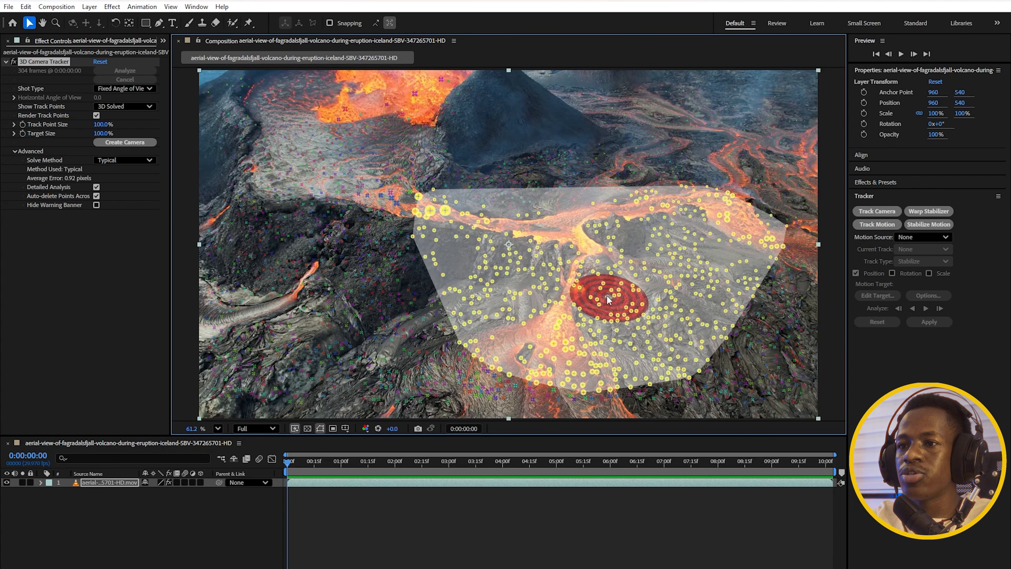
{"action": "right_click", "coordinate": [607, 297]}
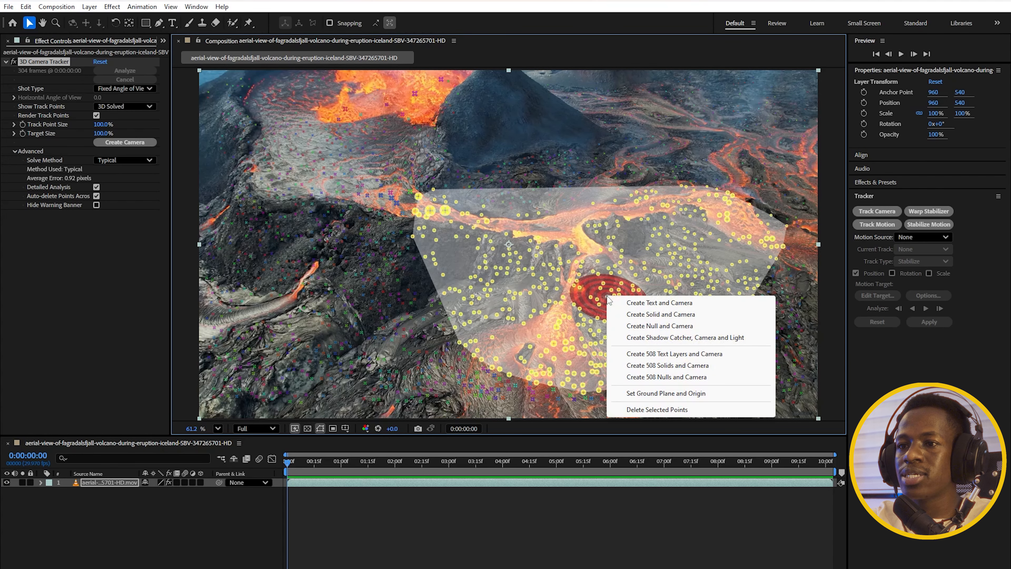
{"action": "left_click", "coordinate": [671, 315]}
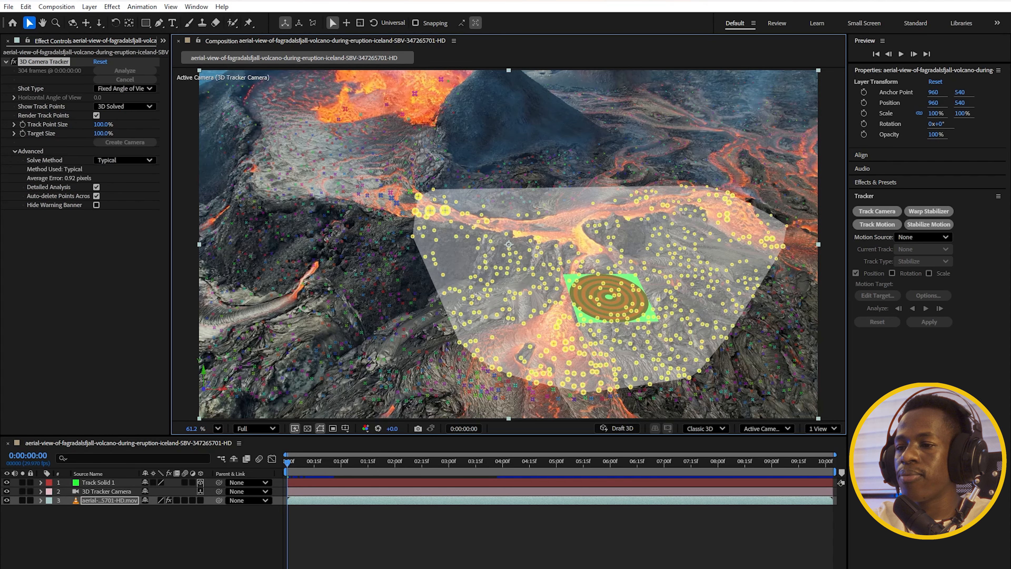
Rotate the green track solid to an orientation of about 303.1°, 5.1°, 9° to align it with the ground
{"action": "left_click", "coordinate": [406, 483]}
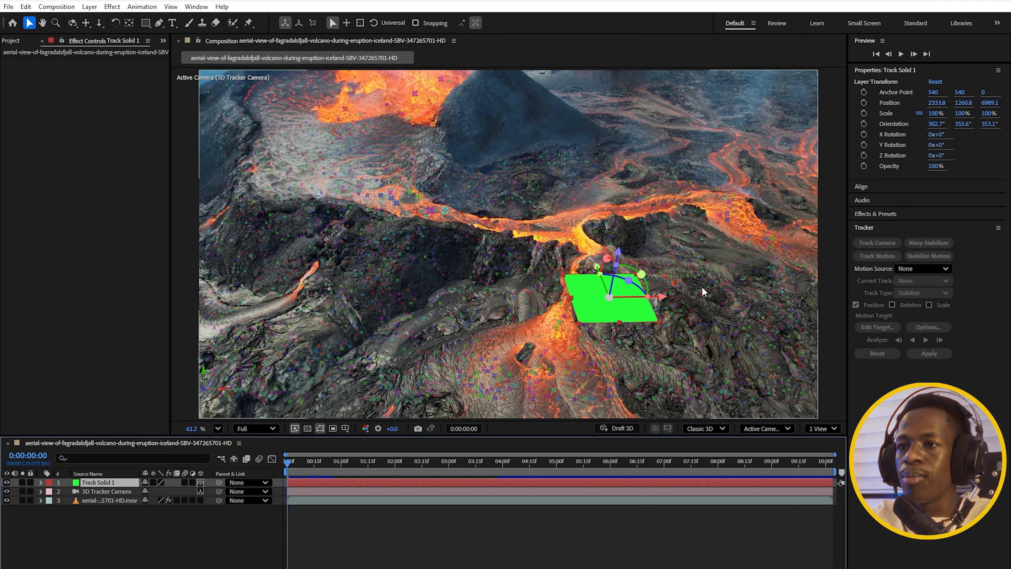
{"action": "left_click_drag", "start_coordinate": [640, 274], "coordinate": [617, 266]}
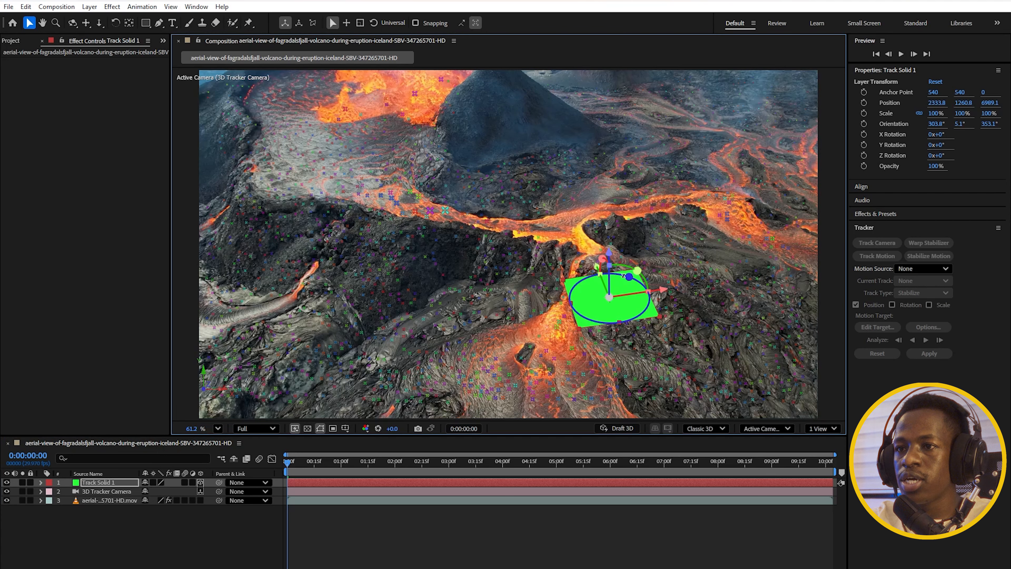
{"action": "left_click_drag", "start_coordinate": [643, 290], "coordinate": [638, 285]}
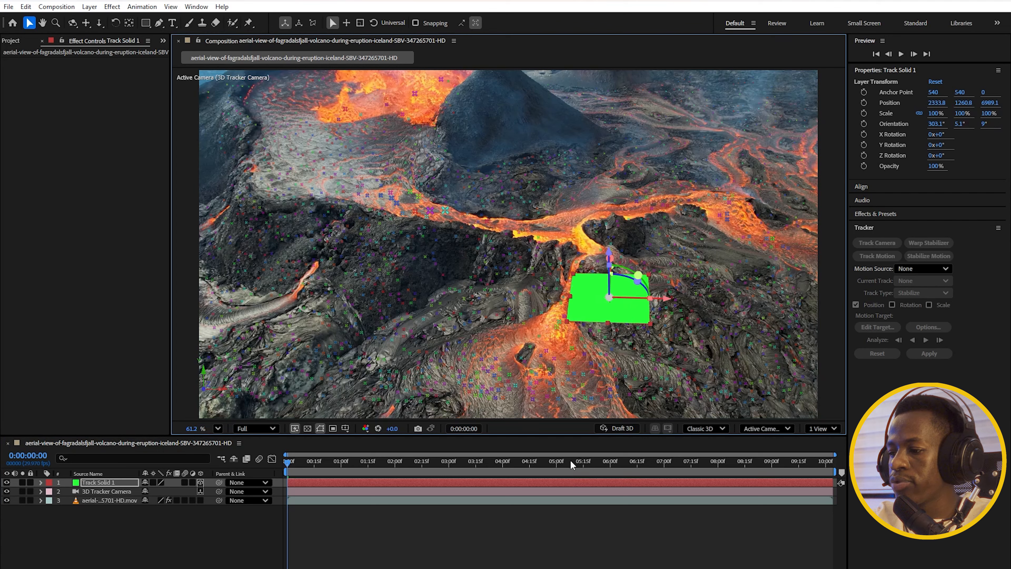
Enlarge the track solid to about 1229.8 by 788.4% scale and reposition it to cover the lava ground
{"action": "key", "text": "s"}
{"action": "left_click_drag", "start_coordinate": [195, 490], "coordinate": [406, 519]}
{"action": "left_click_drag", "start_coordinate": [588, 338], "coordinate": [629, 200]}
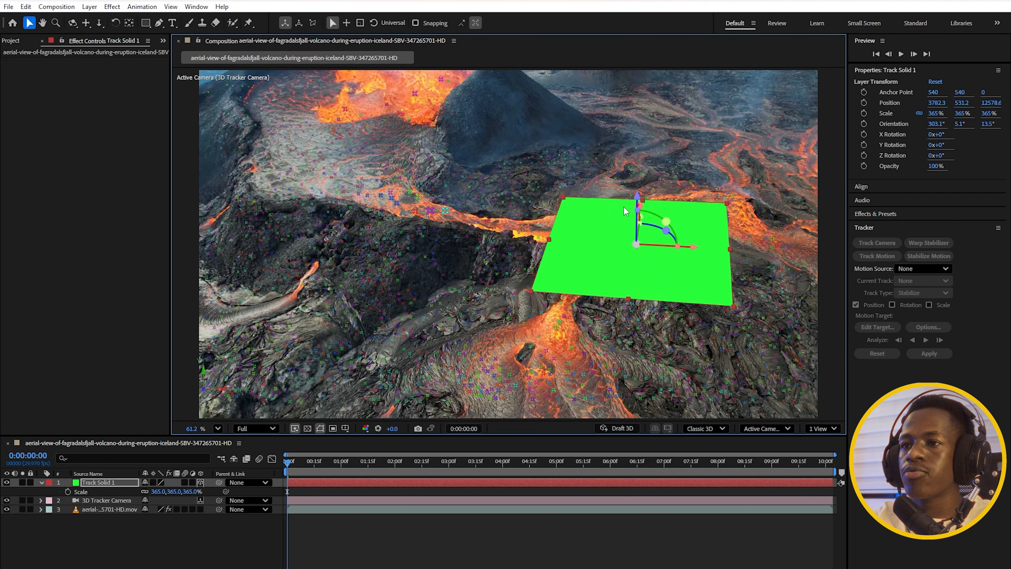
{"action": "left_click_drag", "start_coordinate": [549, 240], "coordinate": [428, 208]}
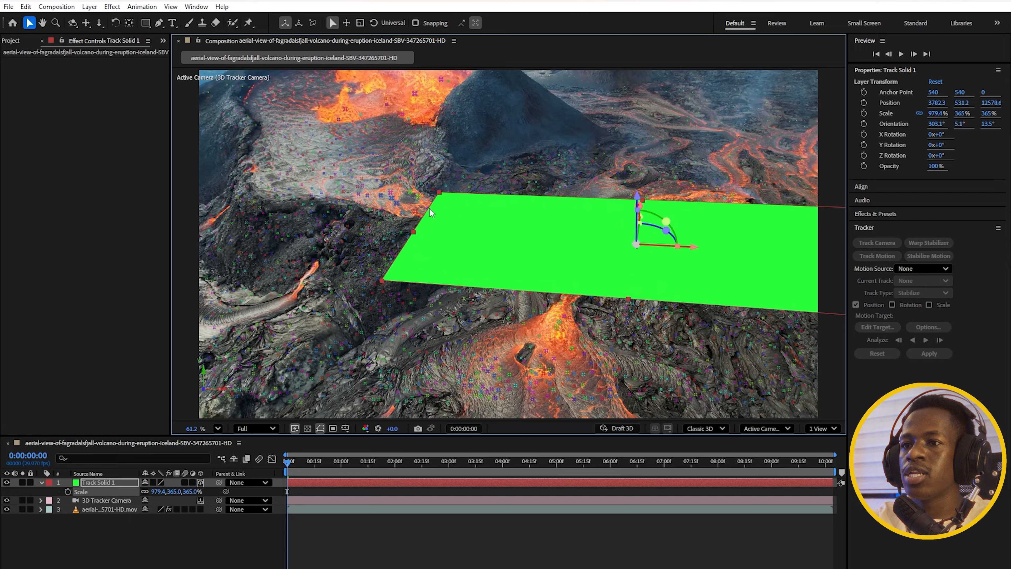
{"action": "left_click_drag", "start_coordinate": [335, 257], "coordinate": [281, 254]}
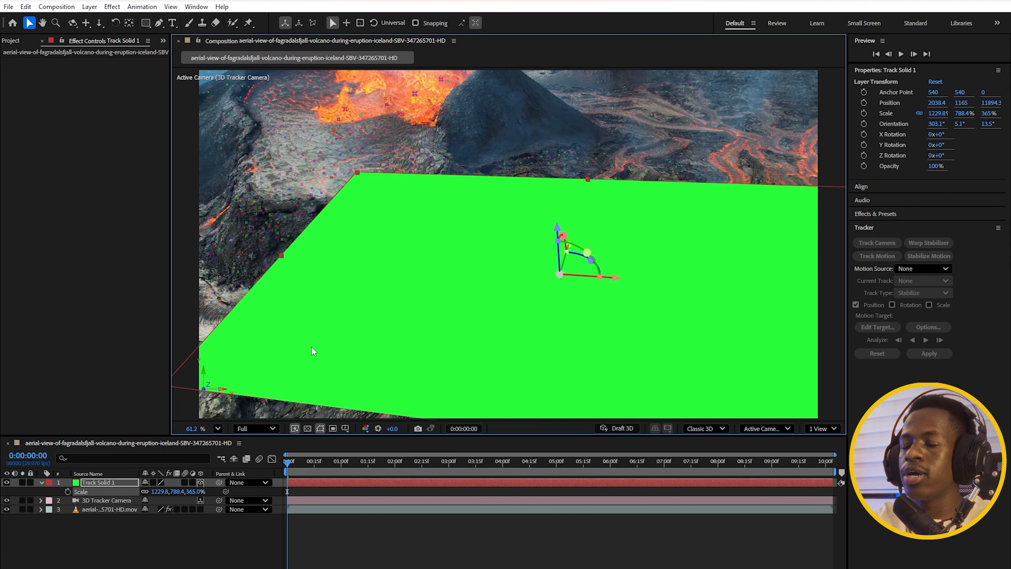
Play back the composition to check how the solid follows the ground, and return the playhead to the start
{"action": "left_click", "coordinate": [346, 558]}
{"action": "key", "text": "space"}
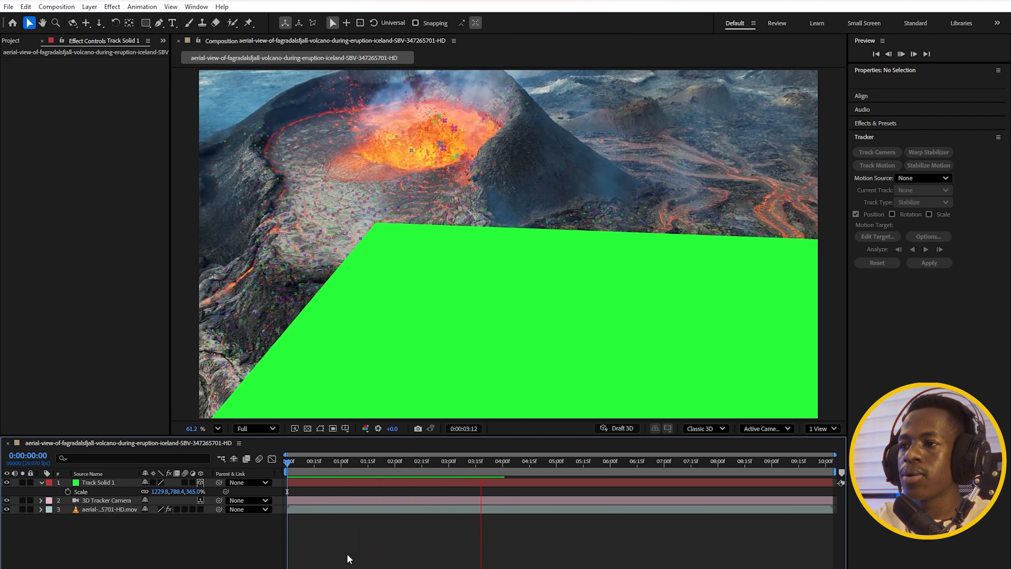
{"action": "key", "text": "space"}
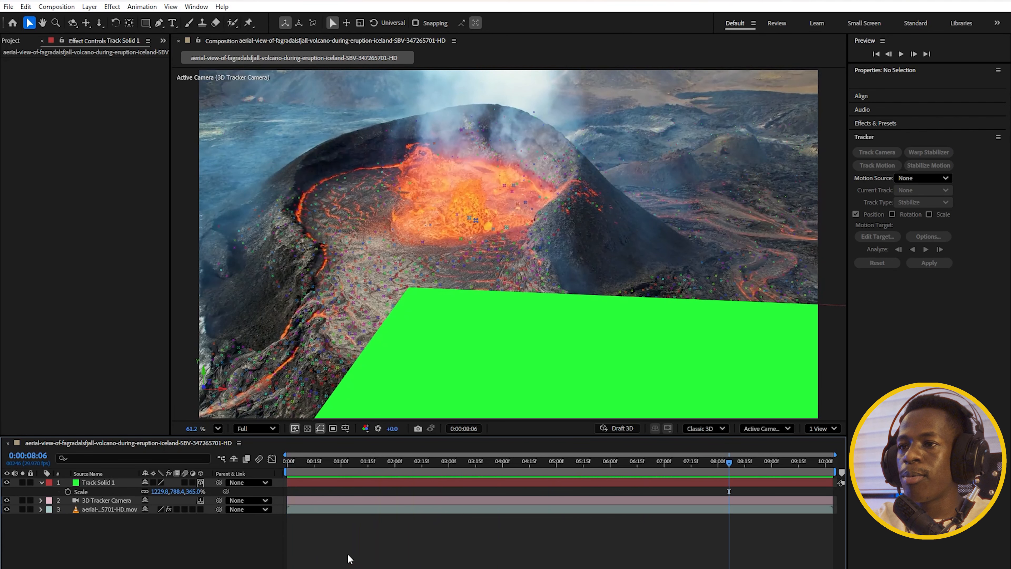
{"action": "left_click_drag", "start_coordinate": [731, 462], "coordinate": [272, 447]}
Undo the solid's scale, position and rotation changes and remove the track solid
{"action": "key", "text": "ctrl+z"}
{"action": "key", "text": "ctrl+z"}
{"action": "key", "text": "ctrl+z"}
{"action": "key", "text": "ctrl+z"}
{"action": "key", "text": "ctrl+z"}
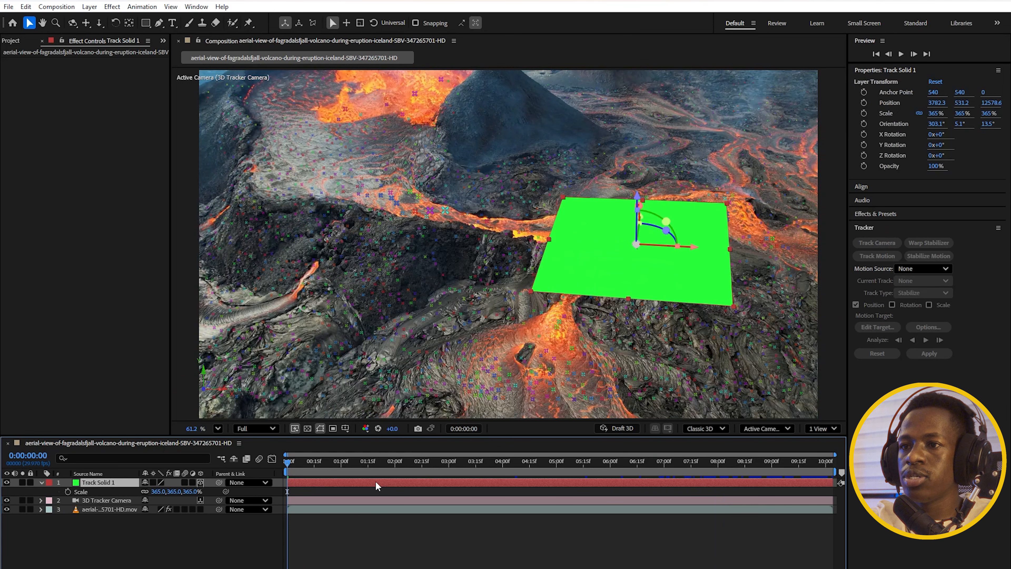
{"action": "key", "text": "ctrl+z"}
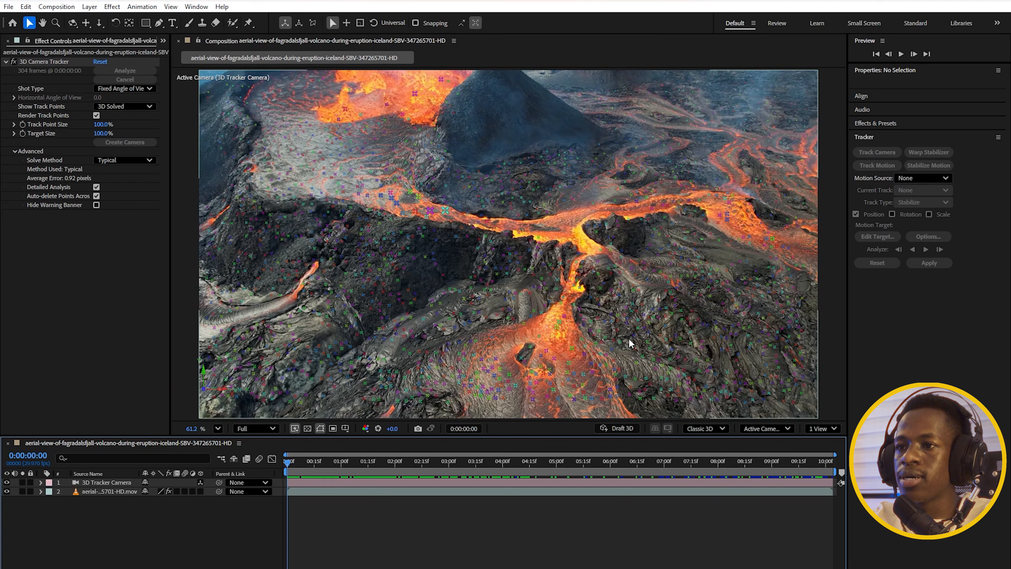
Select 17 3D Camera Tracker points spread across the ground around the lava fork and create a solid from them
{"action": "left_click", "coordinate": [637, 383]}
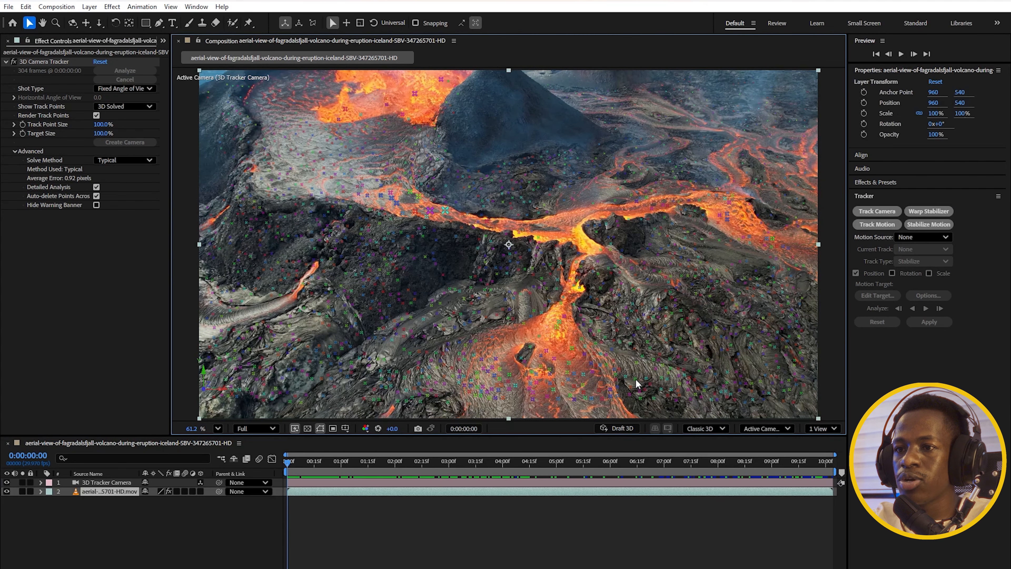
{"action": "left_click", "coordinate": [33, 61]}
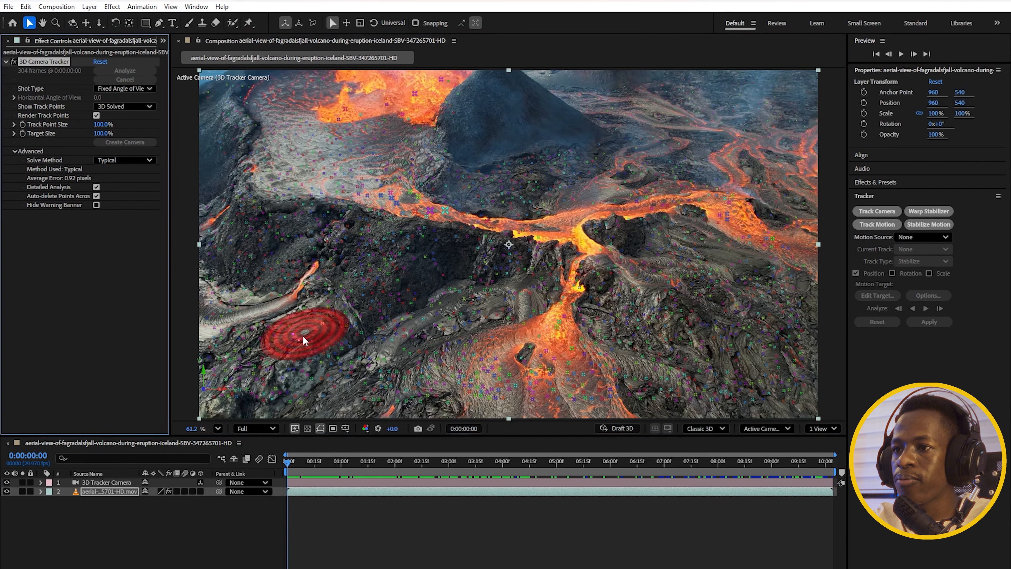
{"action": "left_click", "coordinate": [378, 403]}
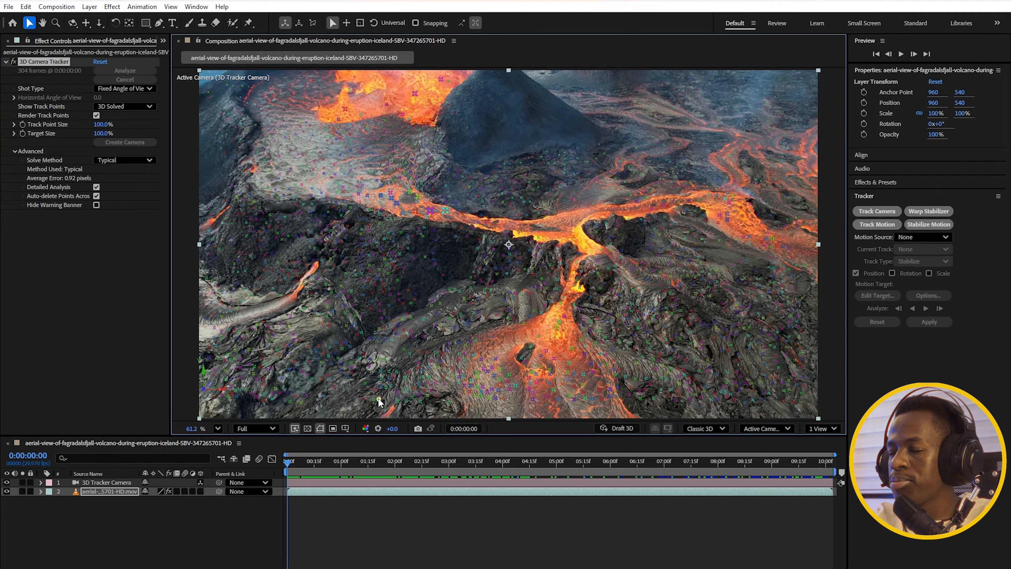
{"action": "mouse_move", "coordinate": [342, 353]}
{"action": "left_mouse_down"}
{"action": "mouse_move", "coordinate": [355, 274]}
{"action": "mouse_move", "coordinate": [384, 221]}
{"action": "mouse_move", "coordinate": [540, 187]}
{"action": "mouse_move", "coordinate": [767, 266]}
{"action": "mouse_move", "coordinate": [775, 350]}
{"action": "left_mouse_up"}
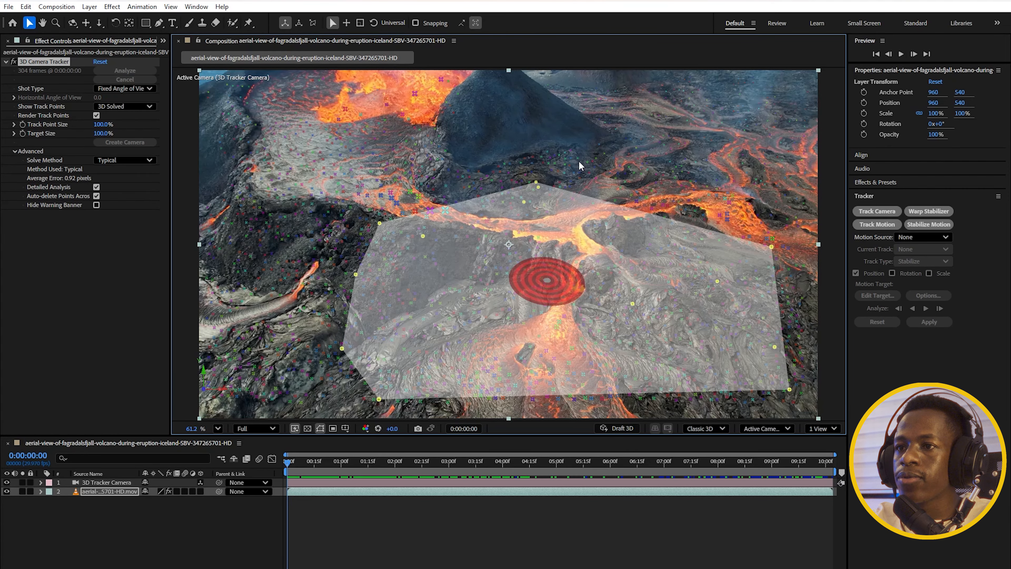
{"action": "right_click", "coordinate": [543, 258]}
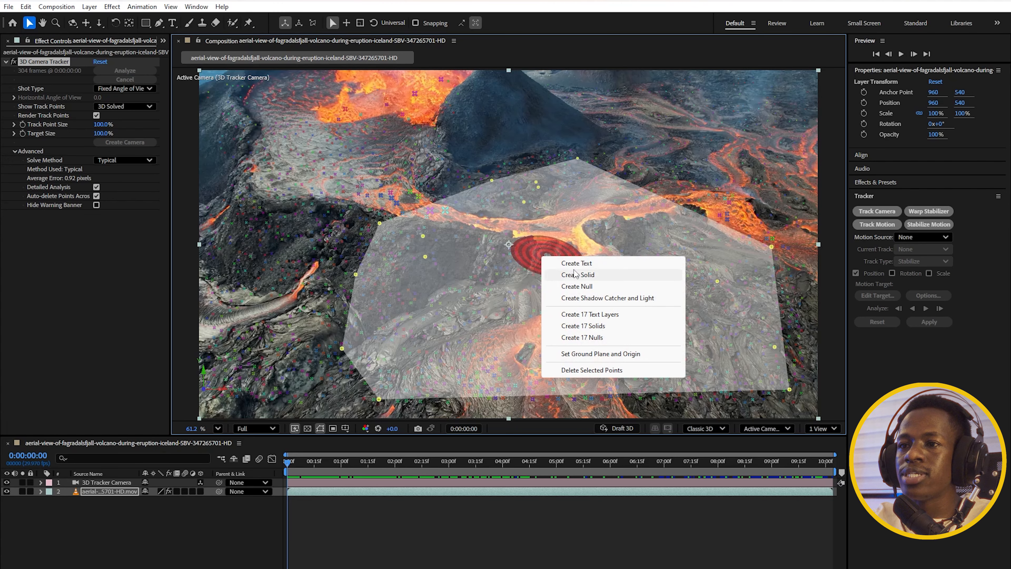
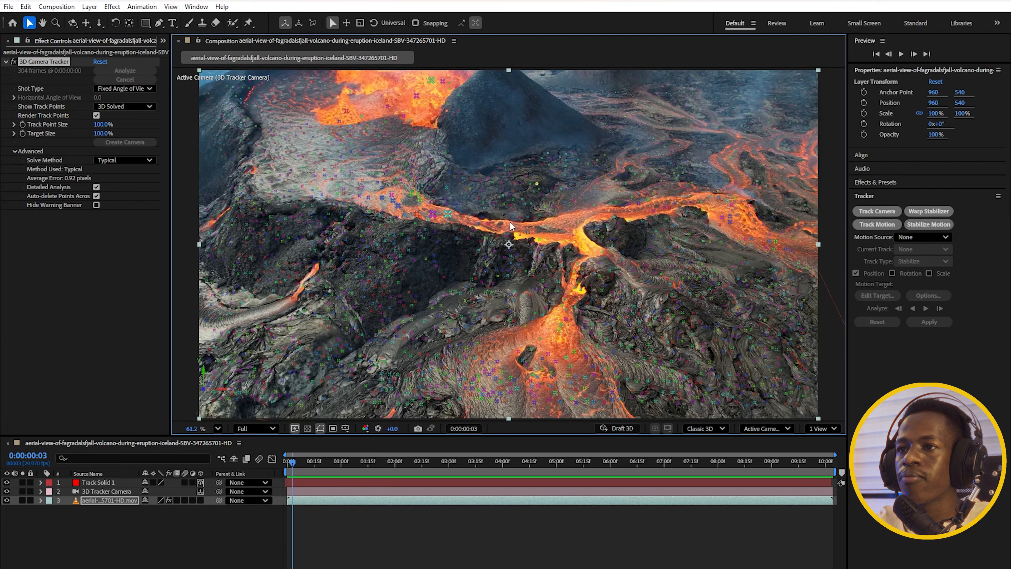
Create a text layer from five track points around the lava stream and change its text to LAVA
{"action": "right_click", "coordinate": [546, 229]}
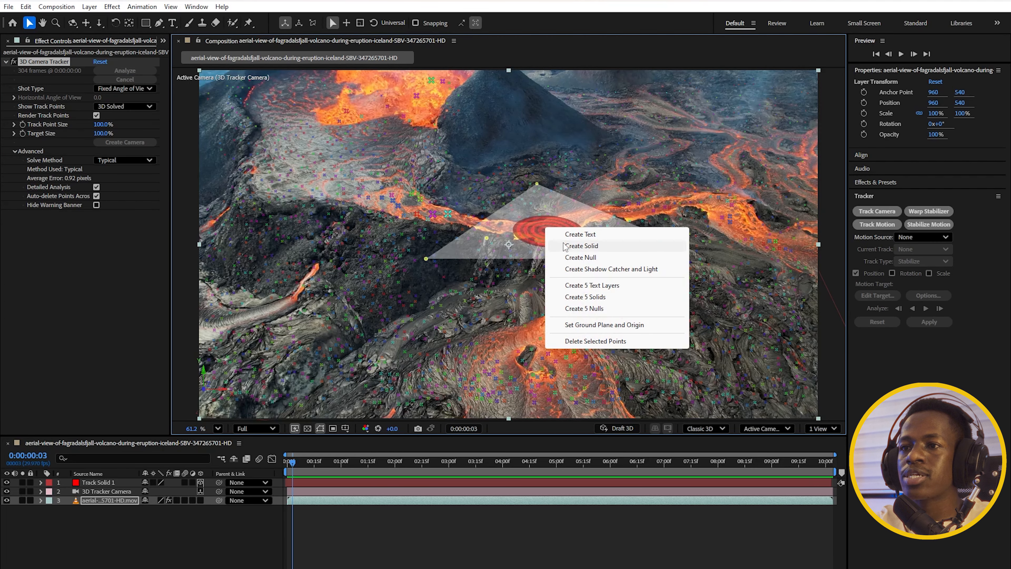
{"action": "left_click", "coordinate": [580, 234]}
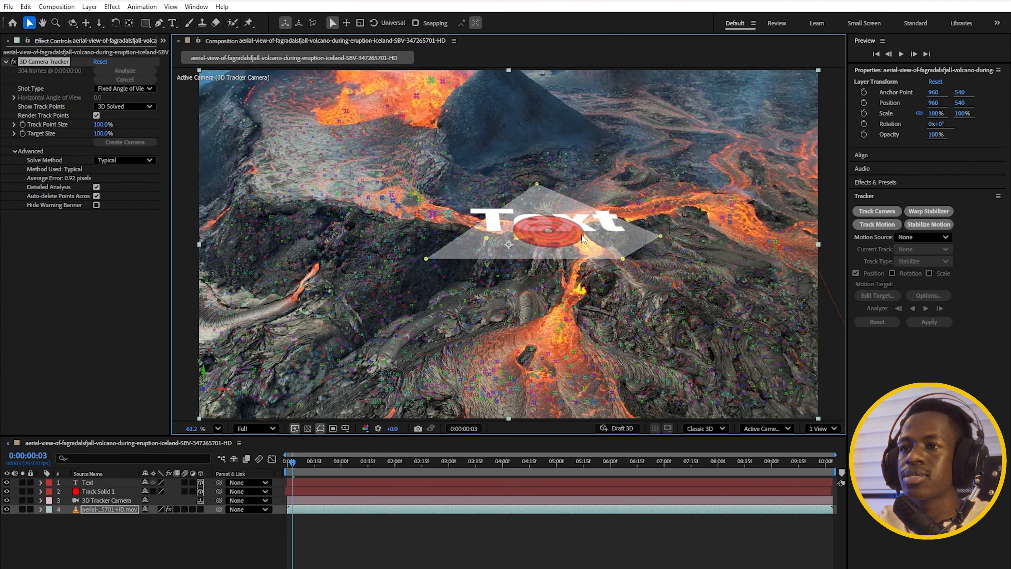
{"action": "left_click", "coordinate": [172, 23]}
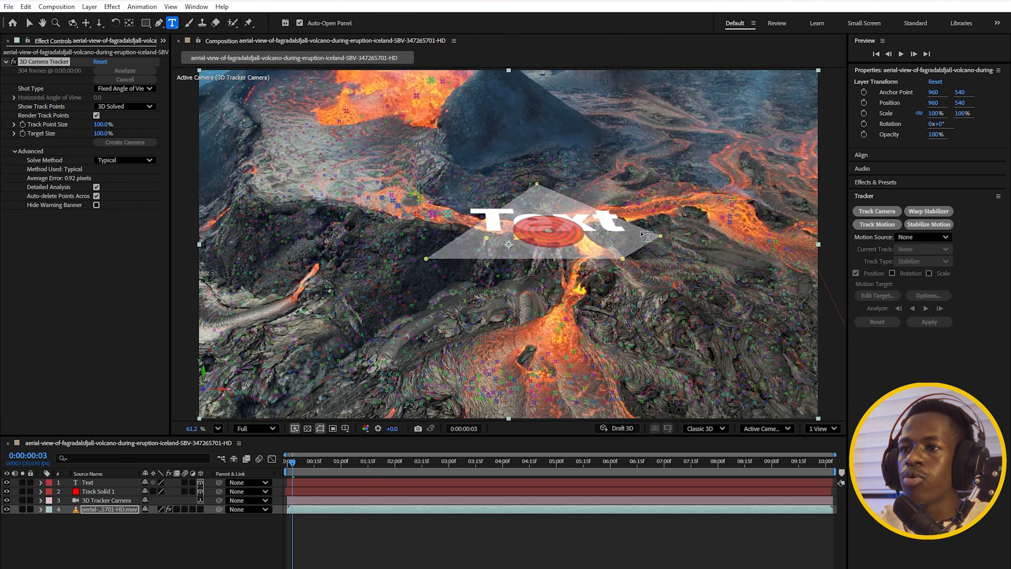
{"action": "left_click", "coordinate": [585, 222]}
{"action": "double_click", "coordinate": [584, 222]}
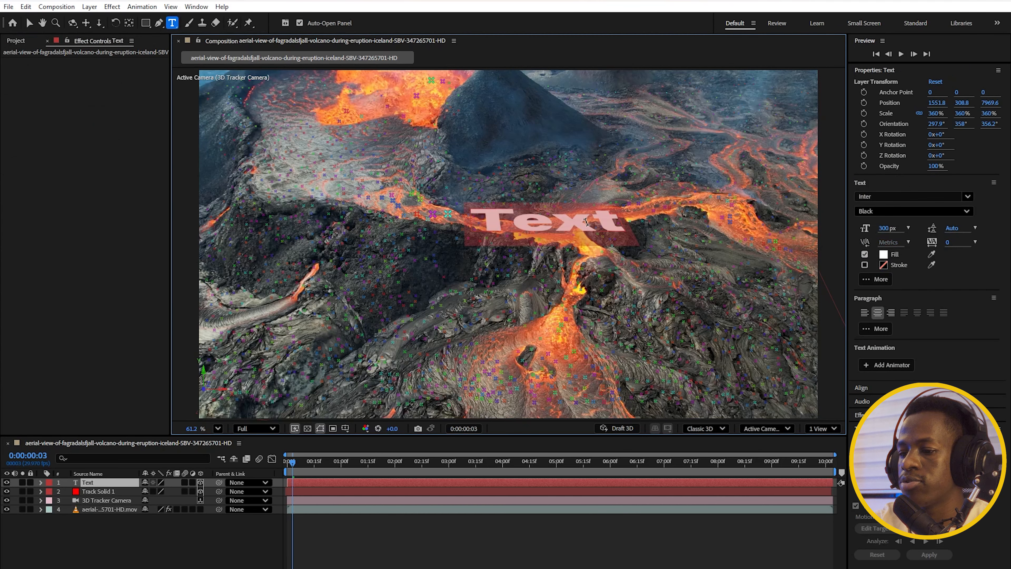
{"action": "type", "text": "LAVA"}
{"action": "left_click", "coordinate": [368, 484]}
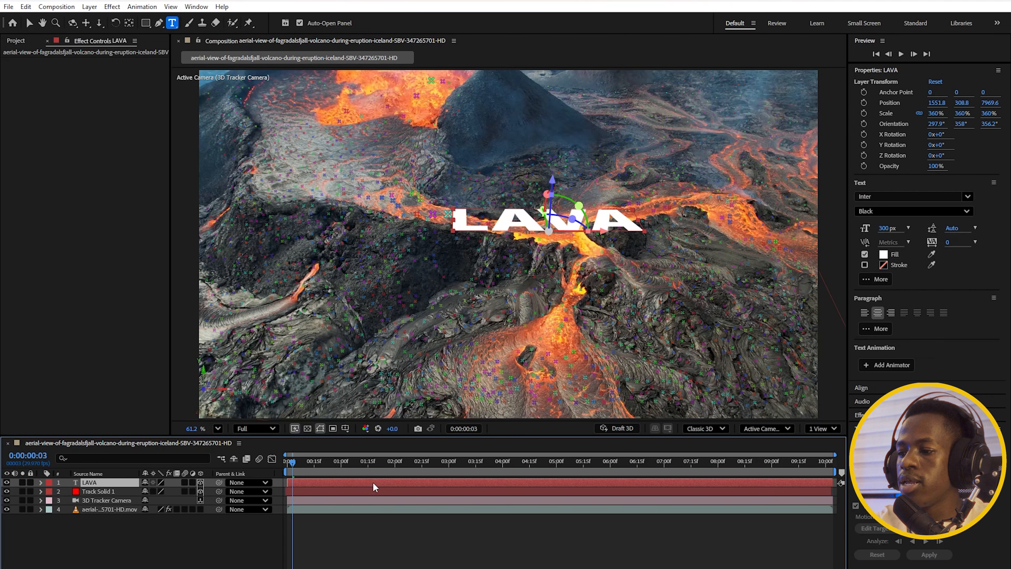
{"action": "key", "text": "v"}
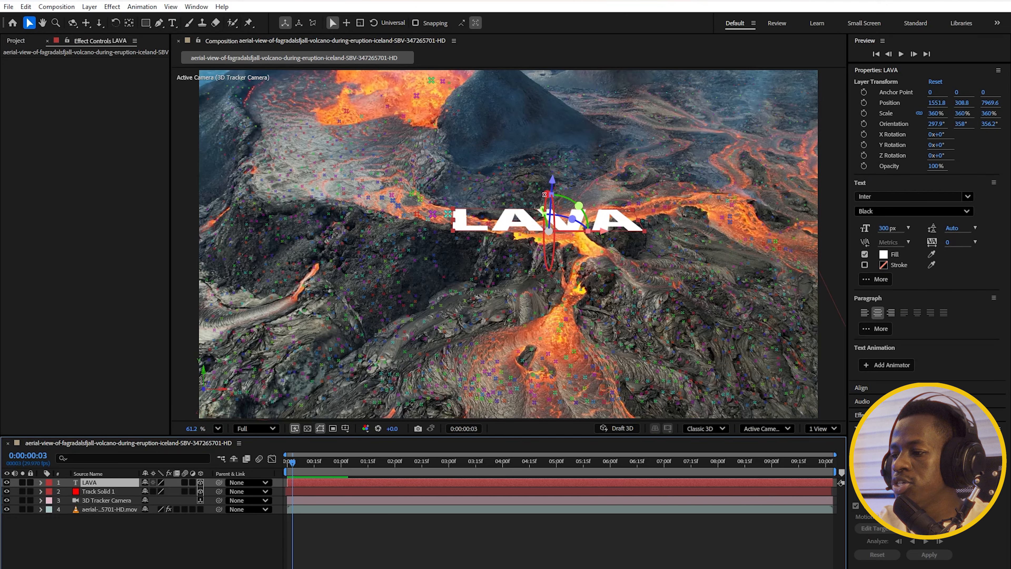
Rotate the LAVA text so it stands upright above the lava stream, facing the camera
{"action": "left_click_drag", "start_coordinate": [553, 233], "coordinate": [553, 233]}
{"action": "left_click_drag", "start_coordinate": [544, 194], "coordinate": [565, 235]}
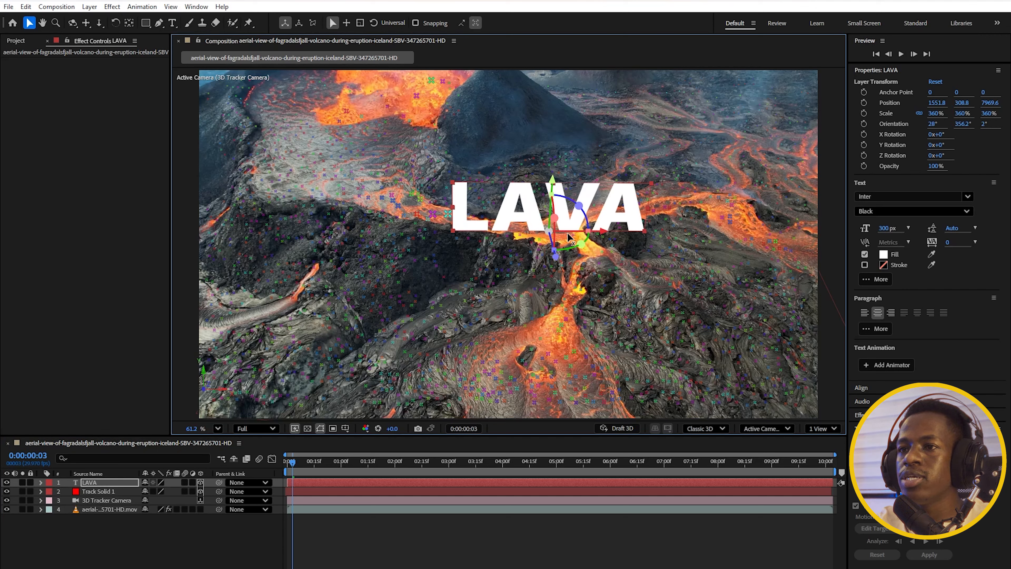
Set the LAVA text's font size to 156 px and move it up and right, above the right branch of the lava stream
{"action": "left_click", "coordinate": [340, 481]}
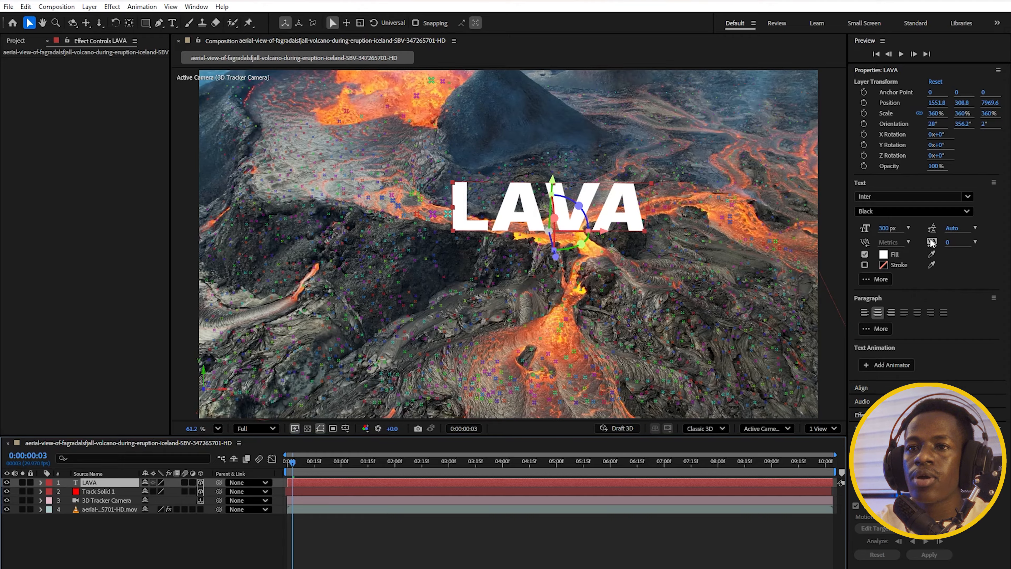
{"action": "left_click_drag", "start_coordinate": [890, 230], "coordinate": [834, 250]}
{"action": "left_click_drag", "start_coordinate": [553, 177], "coordinate": [564, 126]}
{"action": "left_click_drag", "start_coordinate": [606, 180], "coordinate": [679, 153]}
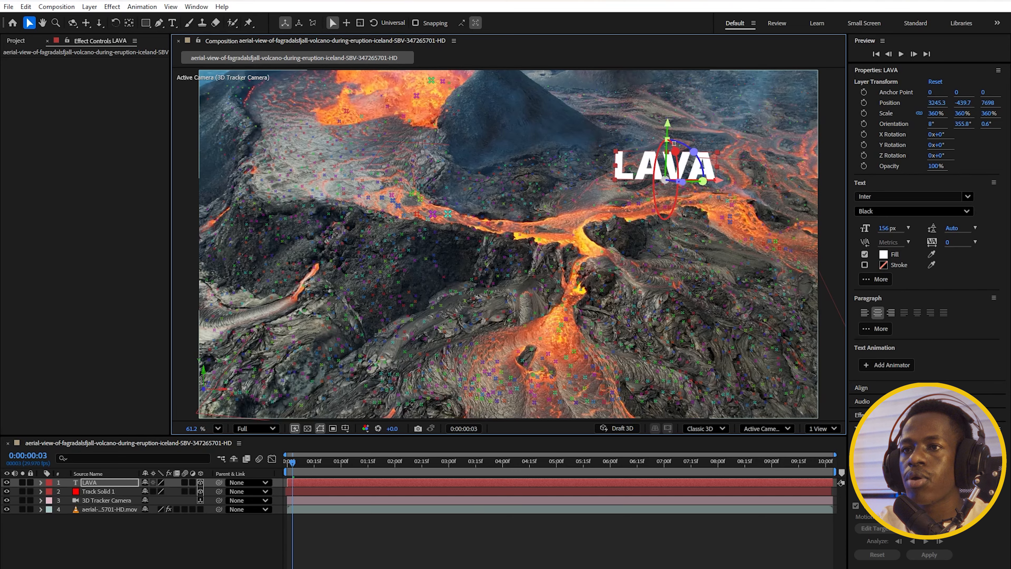
Play back the composition to check how the LAVA text follows the ground, returning the playhead to the start
{"action": "left_click", "coordinate": [400, 542]}
{"action": "key", "text": "space"}
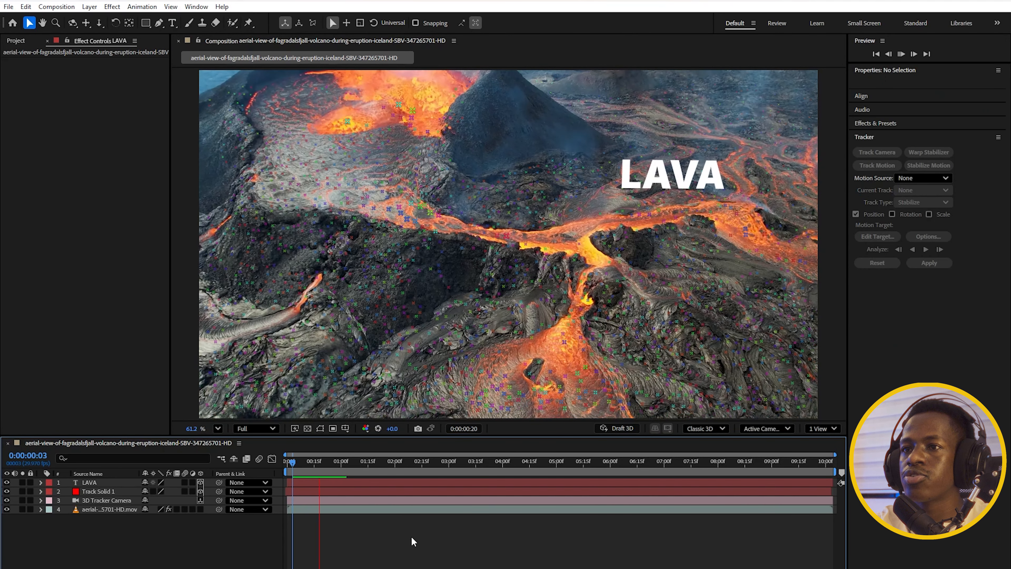
{"action": "key", "text": "space"}
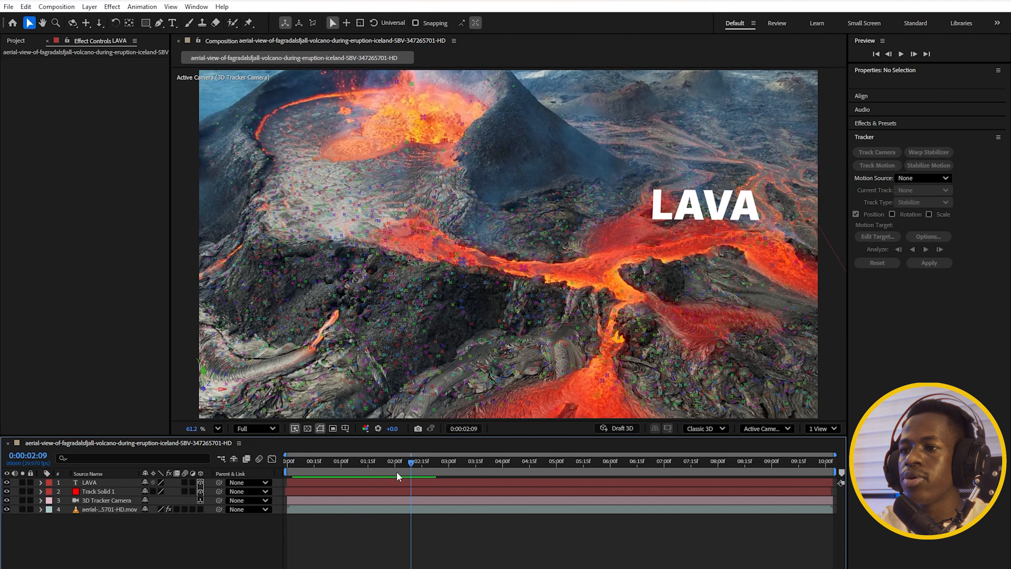
{"action": "key", "text": "Home"}
{"action": "key", "text": "space"}
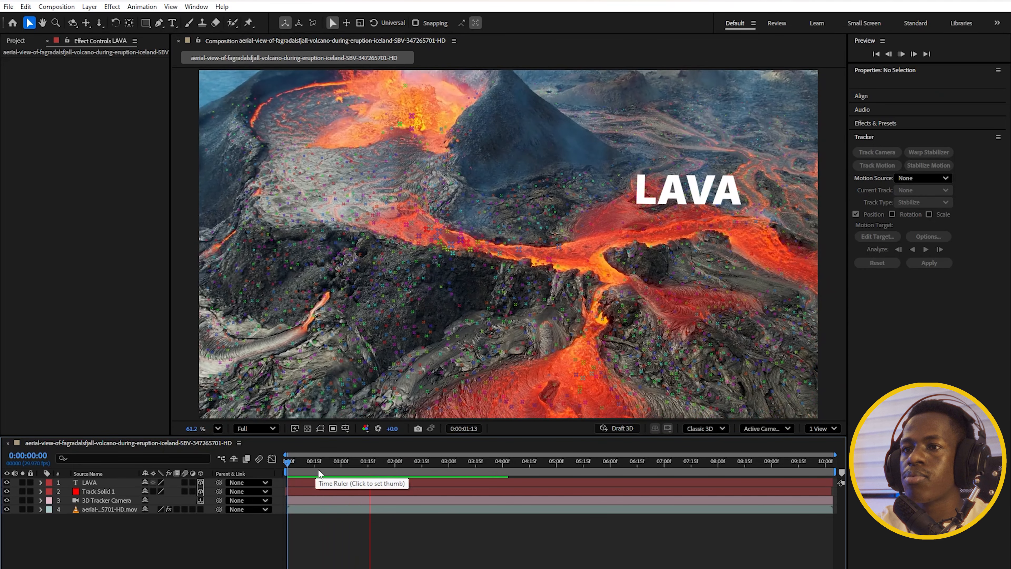
{"action": "key", "text": "space"}
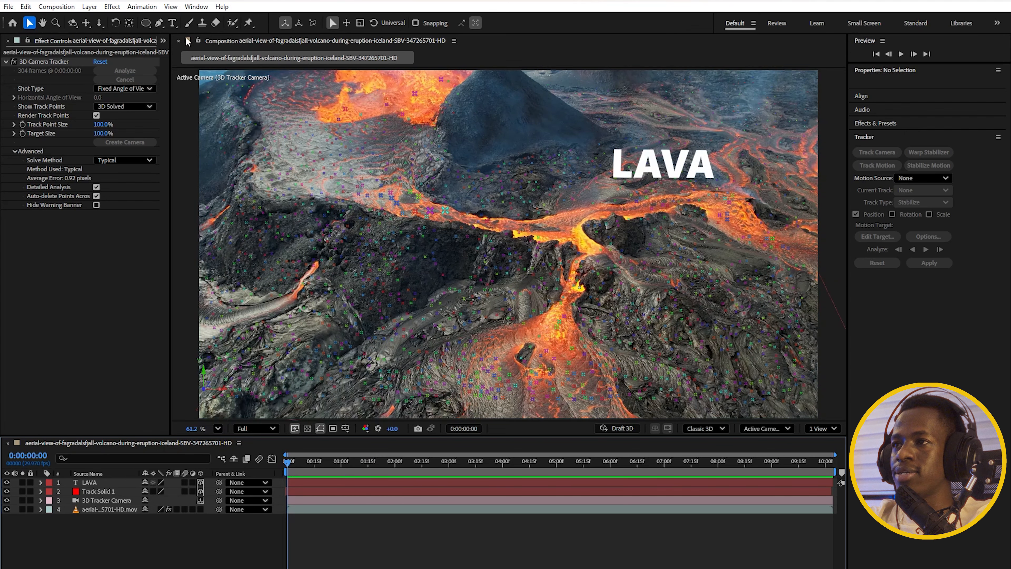
{"action": "left_click", "coordinate": [356, 481]}
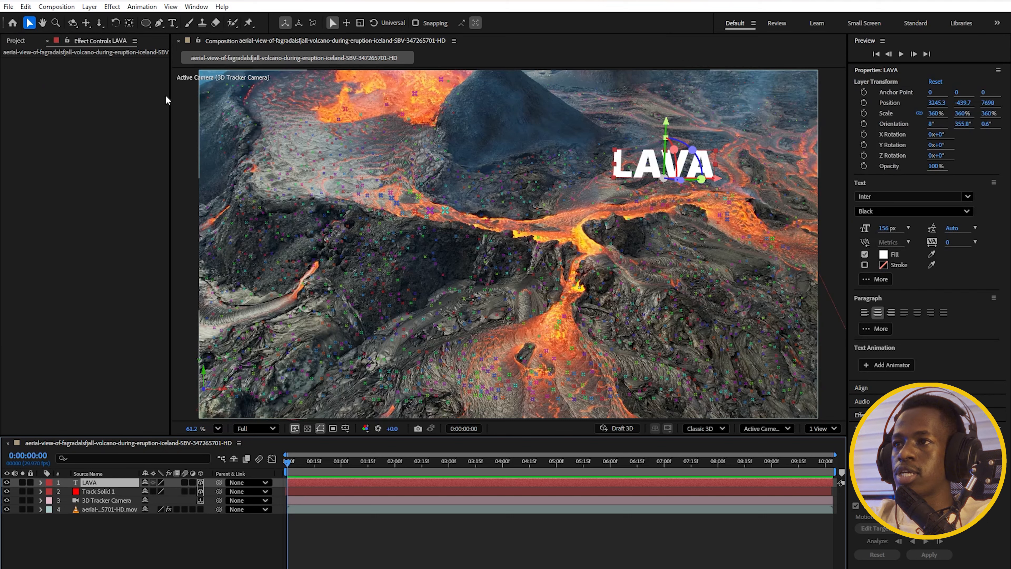
{"action": "left_click", "coordinate": [412, 561]}
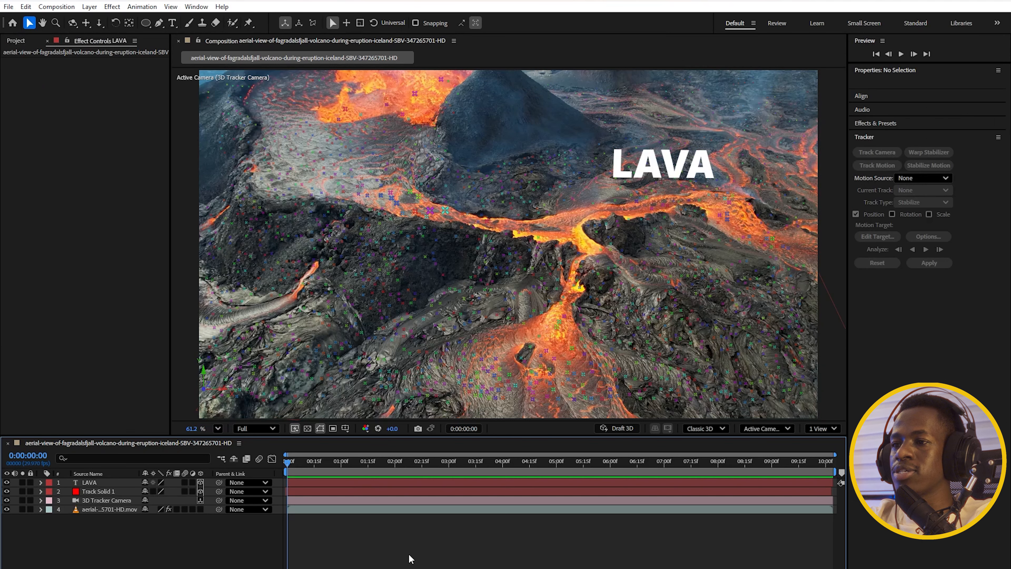
Draw a callout line with the Pen tool, underlining LAVA from right to left and running diagonally down to the lava stream
{"action": "left_click", "coordinate": [148, 25]}
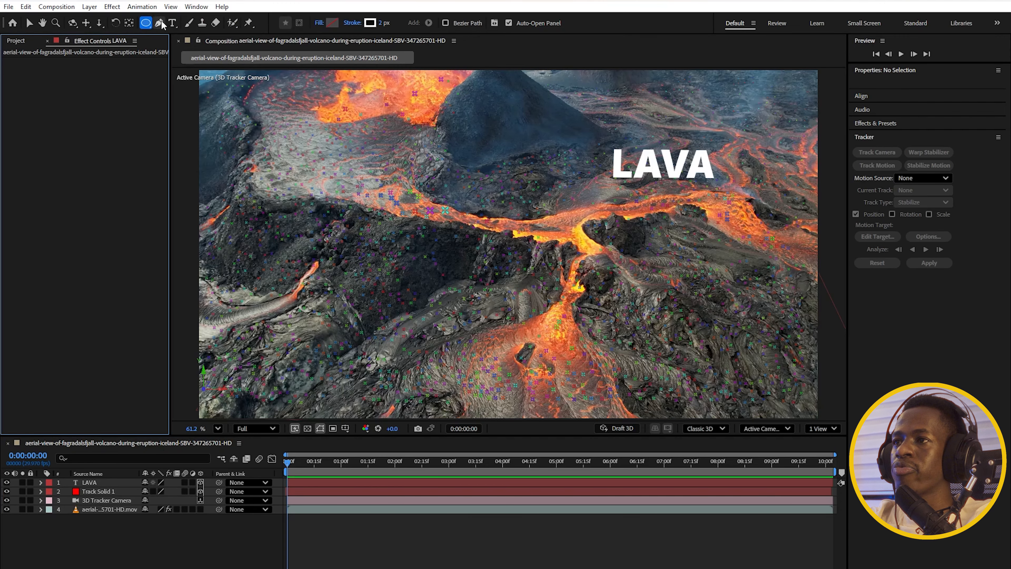
{"action": "left_click", "coordinate": [160, 24]}
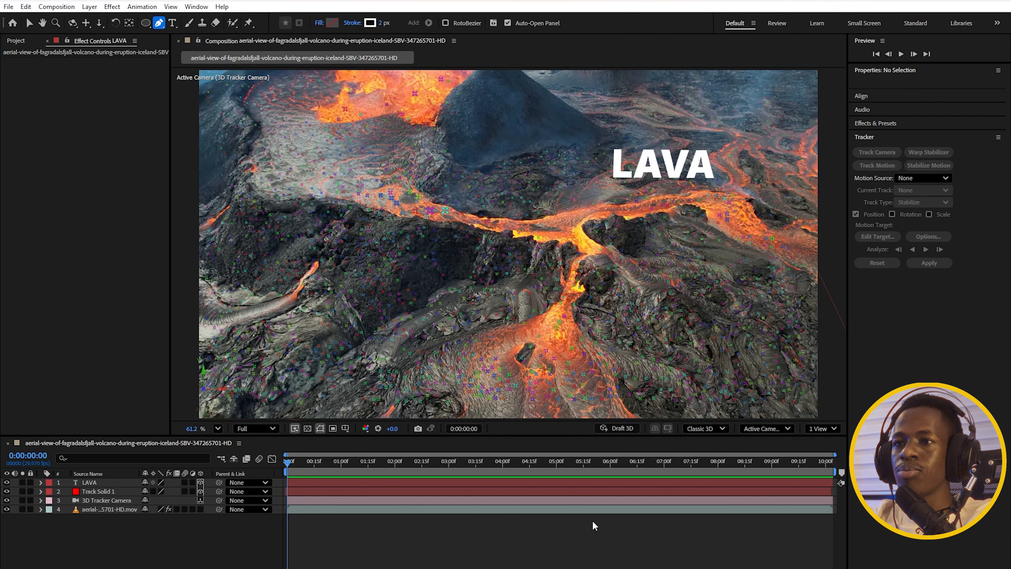
{"action": "left_click", "coordinate": [714, 183]}
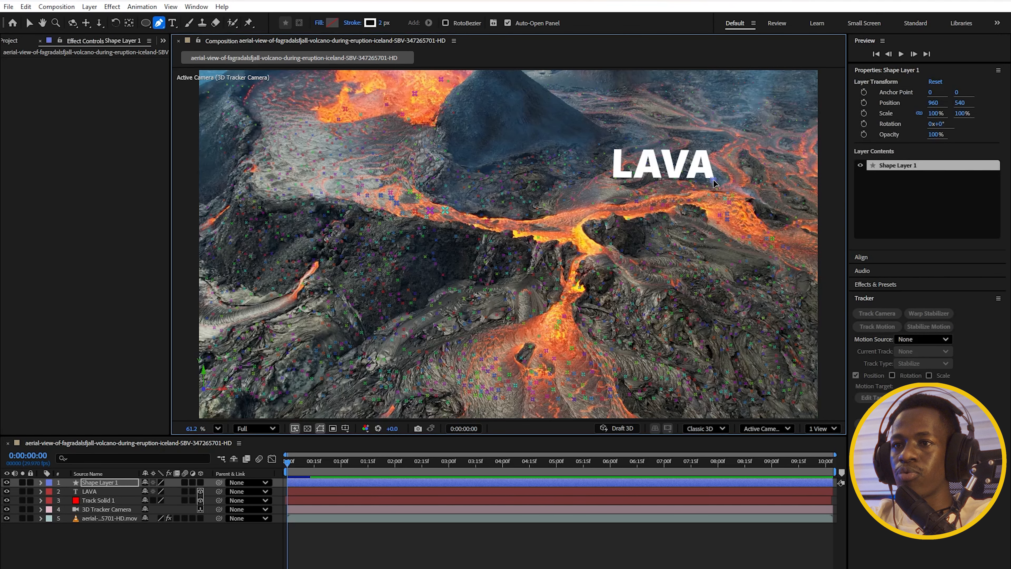
{"action": "left_click", "coordinate": [614, 180]}
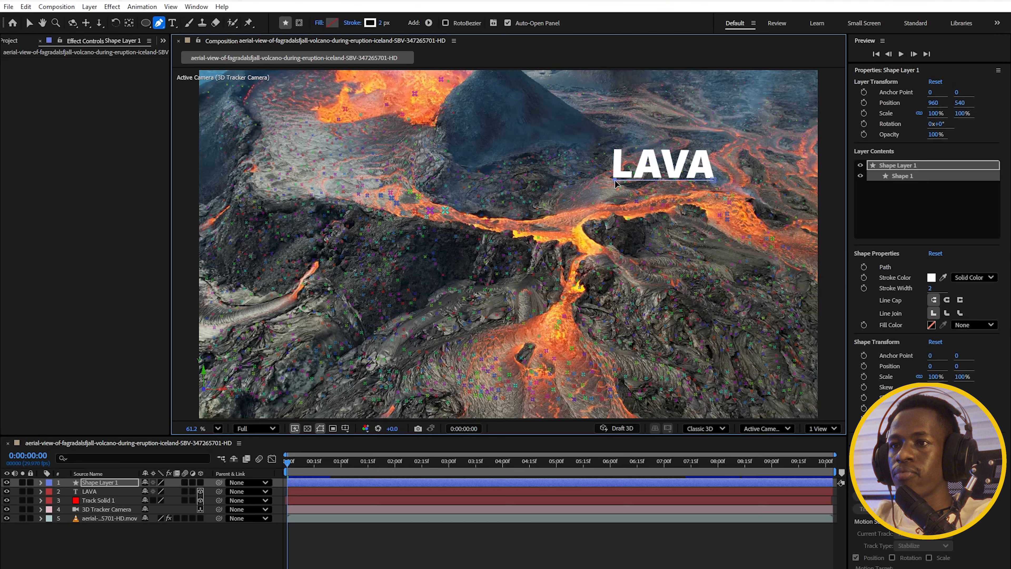
{"action": "left_click", "coordinate": [558, 229]}
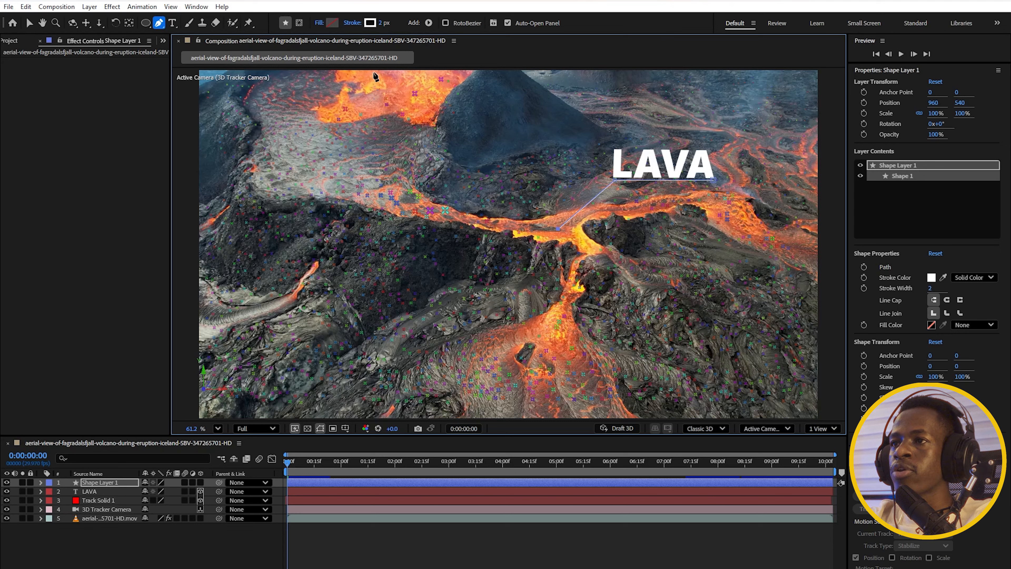
Confirm a fill of None and a Solid Color stroke for the callout line
{"action": "left_click", "coordinate": [319, 24]}
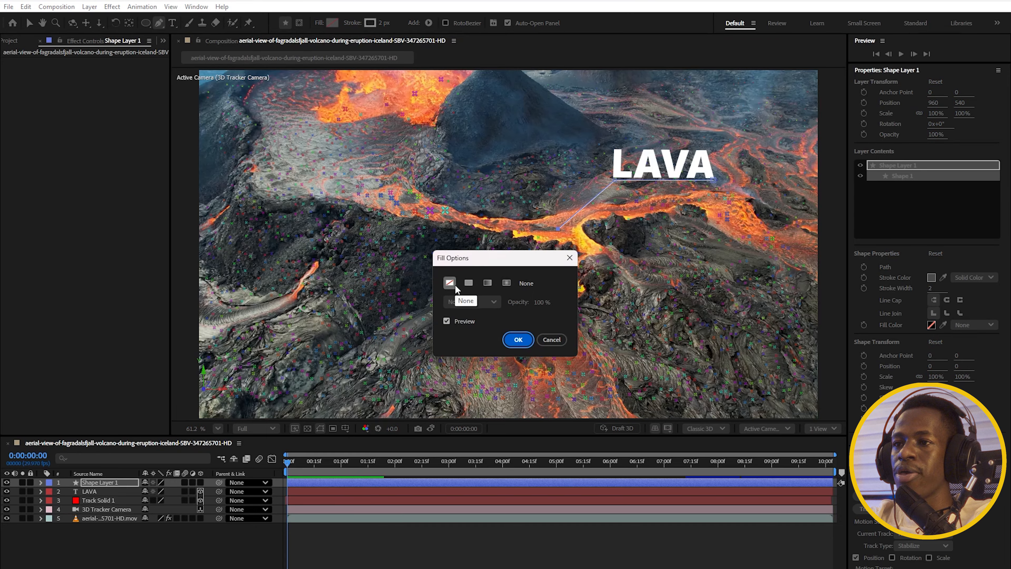
{"action": "left_click", "coordinate": [518, 340]}
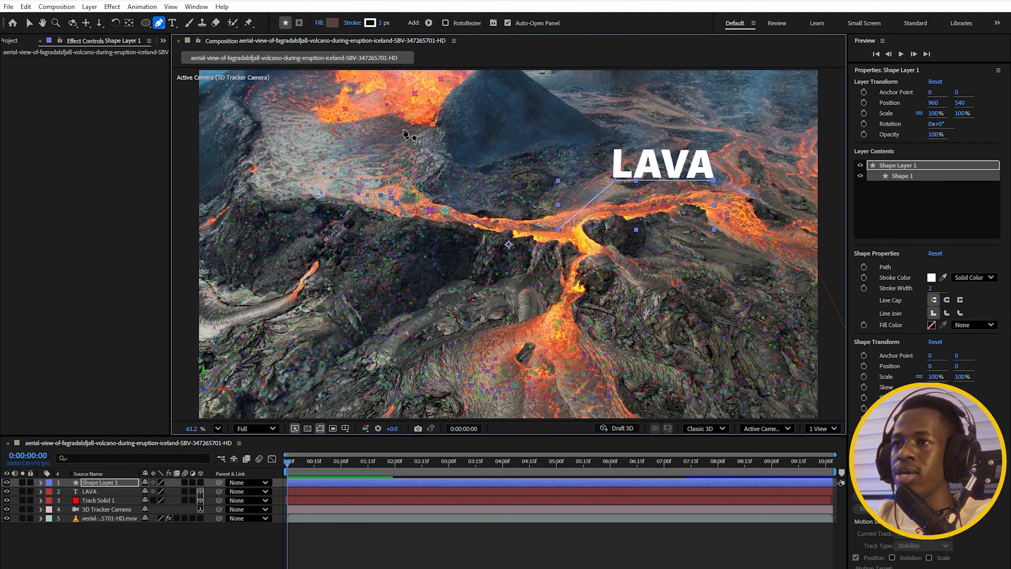
{"action": "left_click", "coordinate": [353, 23]}
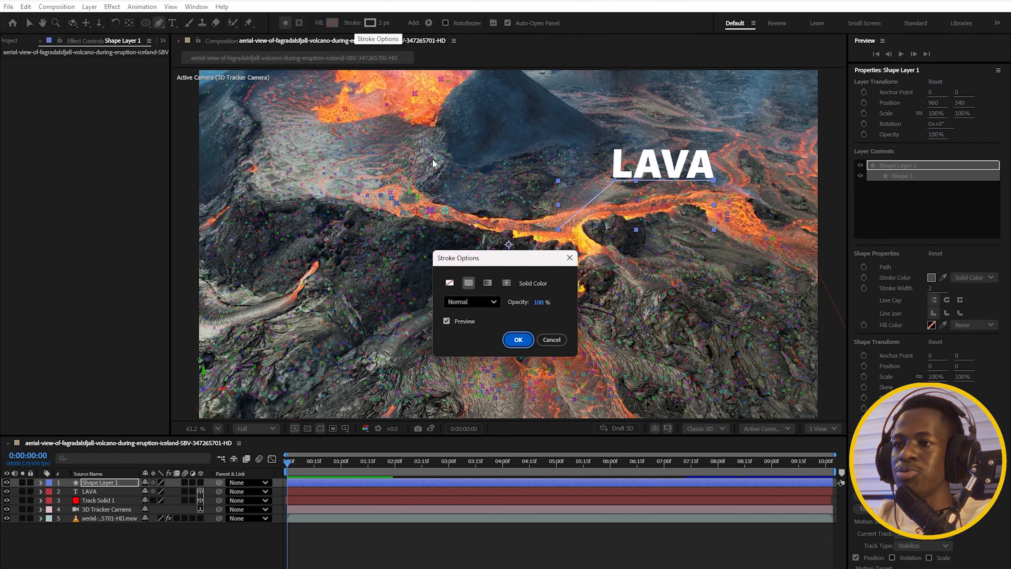
{"action": "left_click", "coordinate": [518, 339]}
{"action": "left_click", "coordinate": [576, 530]}
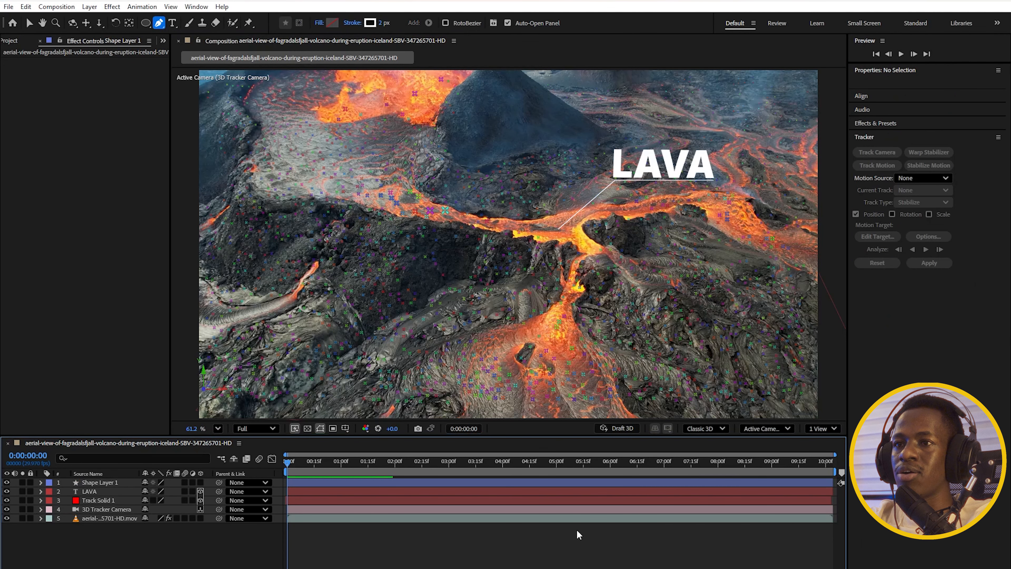
{"action": "left_click", "coordinate": [557, 485]}
{"action": "left_click", "coordinate": [565, 546]}
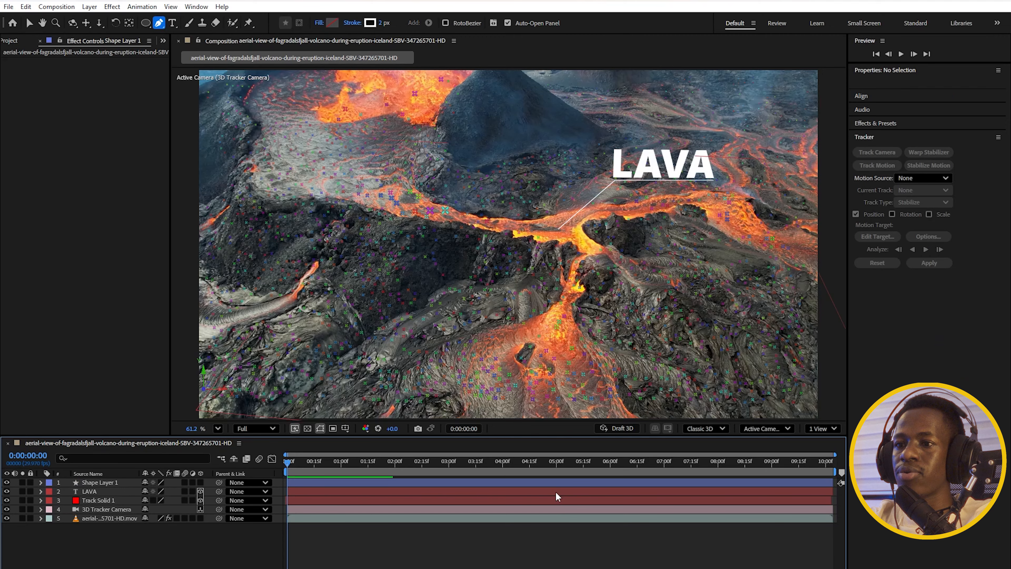
Set the callout line's stroke width to 4 px
{"action": "left_click", "coordinate": [553, 481]}
{"action": "left_click_drag", "start_coordinate": [382, 25], "coordinate": [410, 22]}
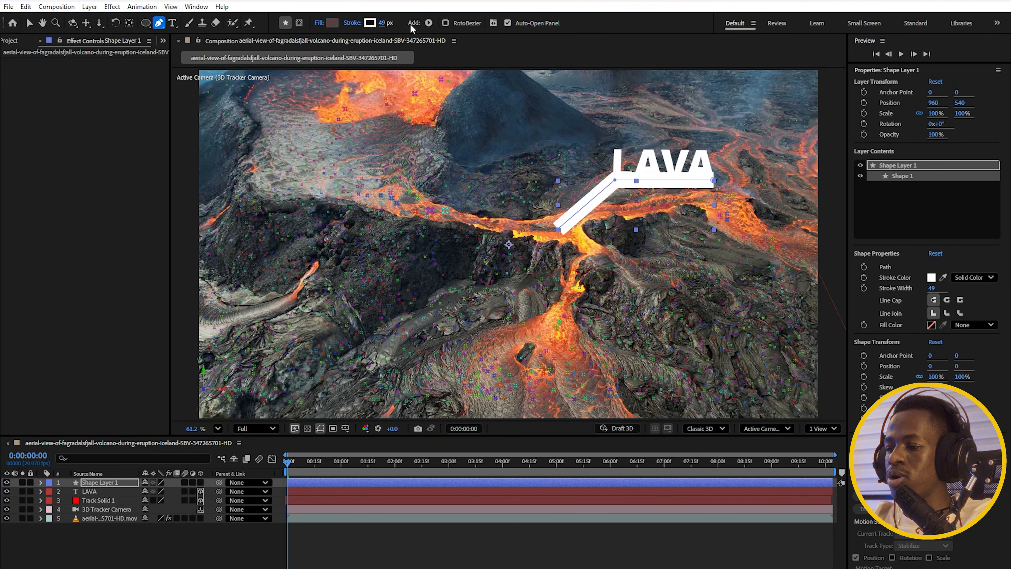
{"action": "key", "text": "ctrl+z"}
{"action": "left_click", "coordinate": [382, 23]}
{"action": "type", "text": "4"}
{"action": "key", "text": "Return"}
{"action": "left_click", "coordinate": [612, 565]}
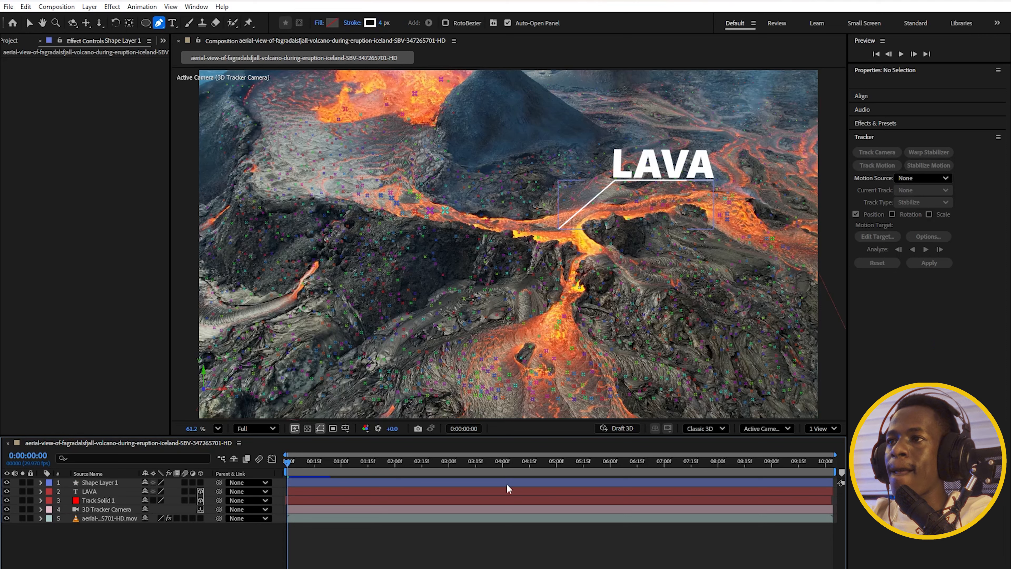
Add a circle about 23 px in diameter to the callout's shape layer, centred on the line's lower end
{"action": "left_click", "coordinate": [489, 484]}
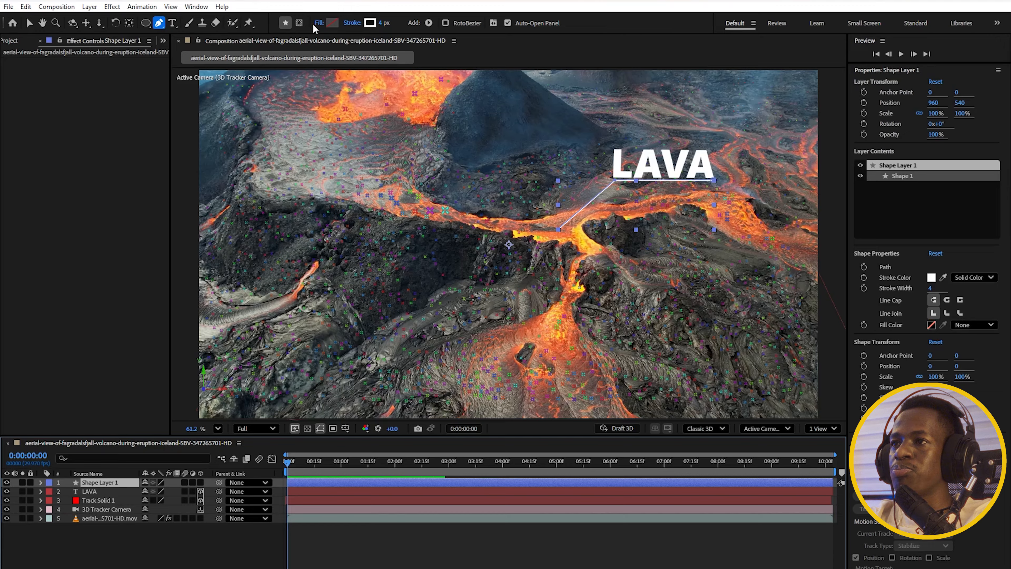
{"action": "left_click", "coordinate": [146, 23]}
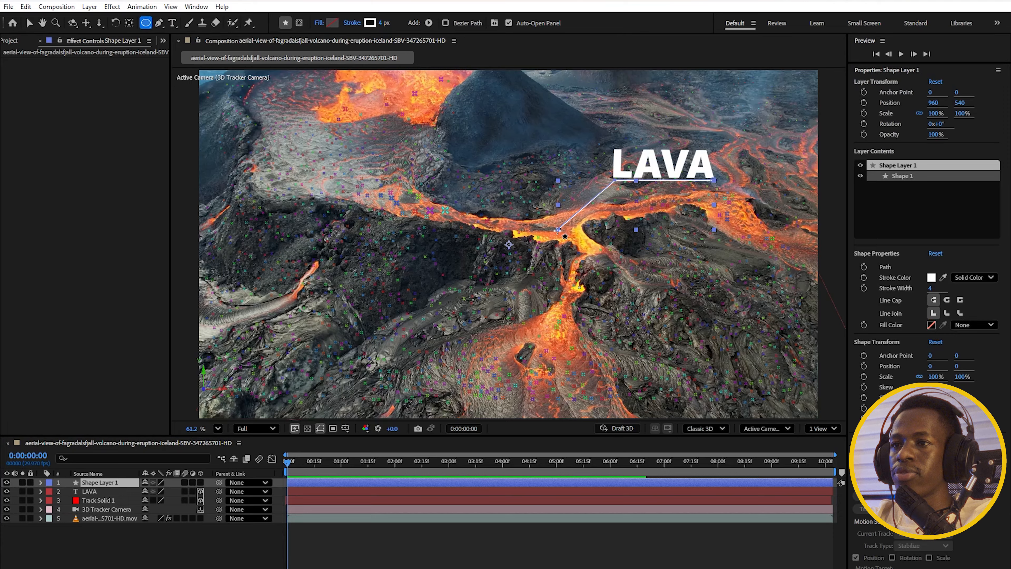
{"action": "left_click", "coordinate": [557, 230]}
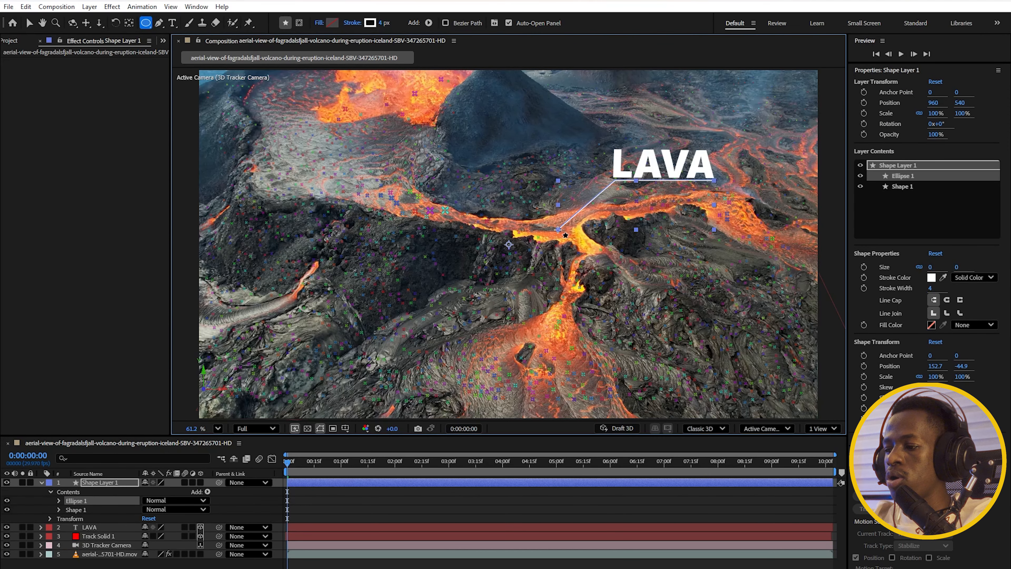
{"action": "left_click_drag", "start_coordinate": [558, 230], "coordinate": [560, 231]}
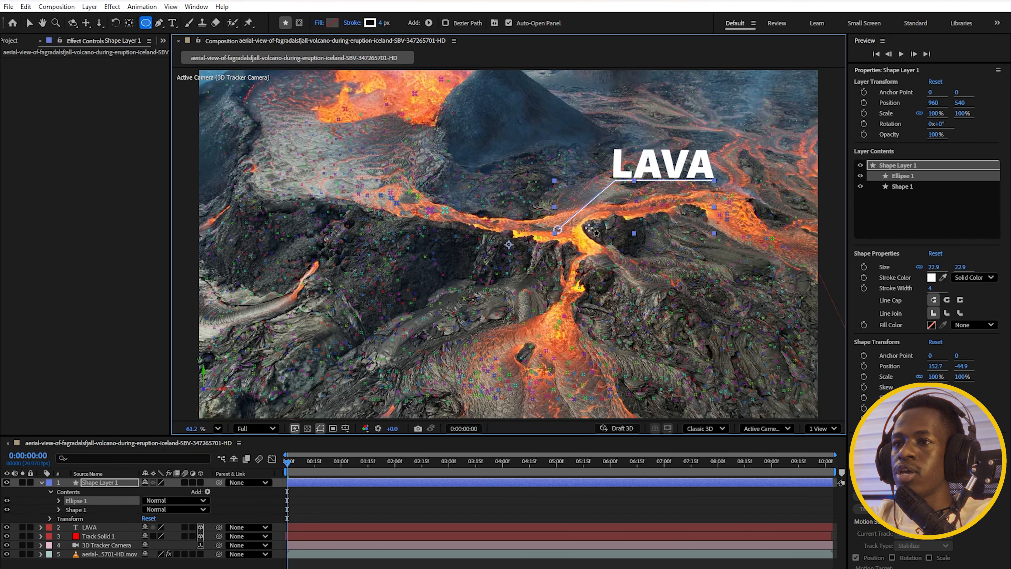
Set the circle's stroke to None and its fill to Solid Color, leaving the shape deselected
{"action": "scroll", "coordinate": [561, 232], "scroll_direction": "up", "scroll_amount": 8}
{"action": "scroll", "coordinate": [523, 225], "scroll_direction": "down", "scroll_amount": 1}
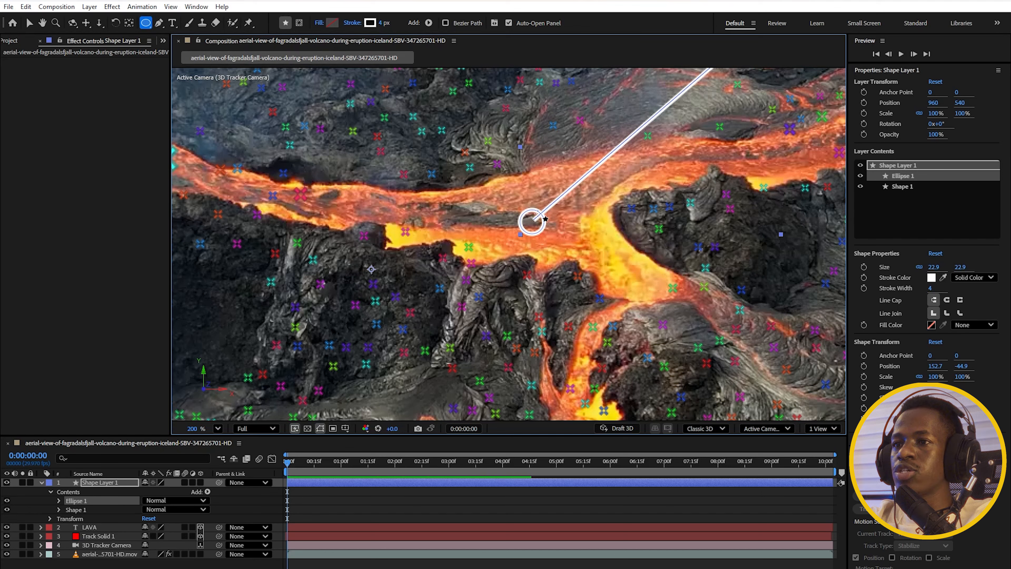
{"action": "left_click", "coordinate": [352, 23]}
{"action": "left_click", "coordinate": [450, 282]}
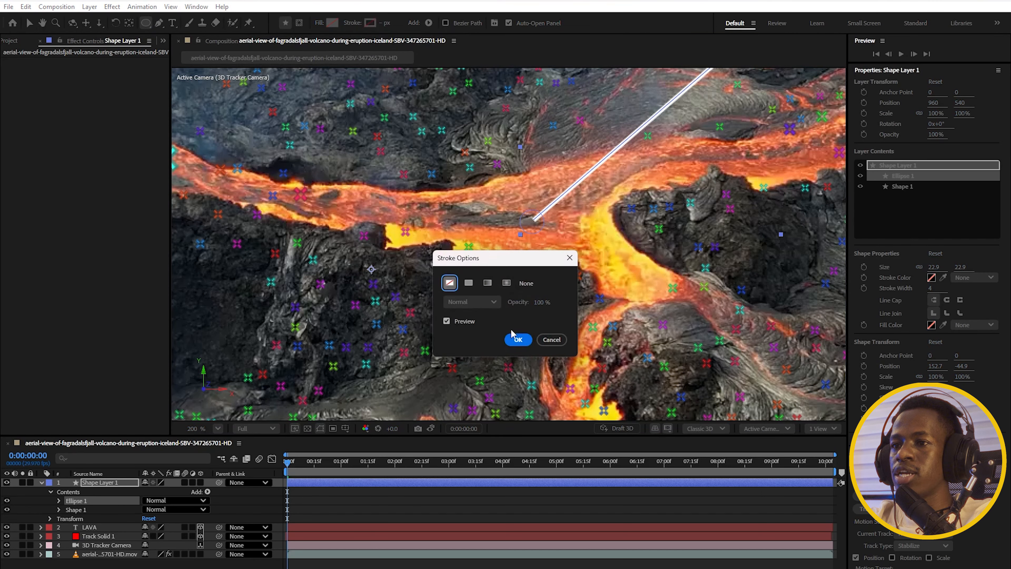
{"action": "left_click", "coordinate": [518, 340]}
{"action": "left_click", "coordinate": [320, 23]}
{"action": "left_click", "coordinate": [468, 284]}
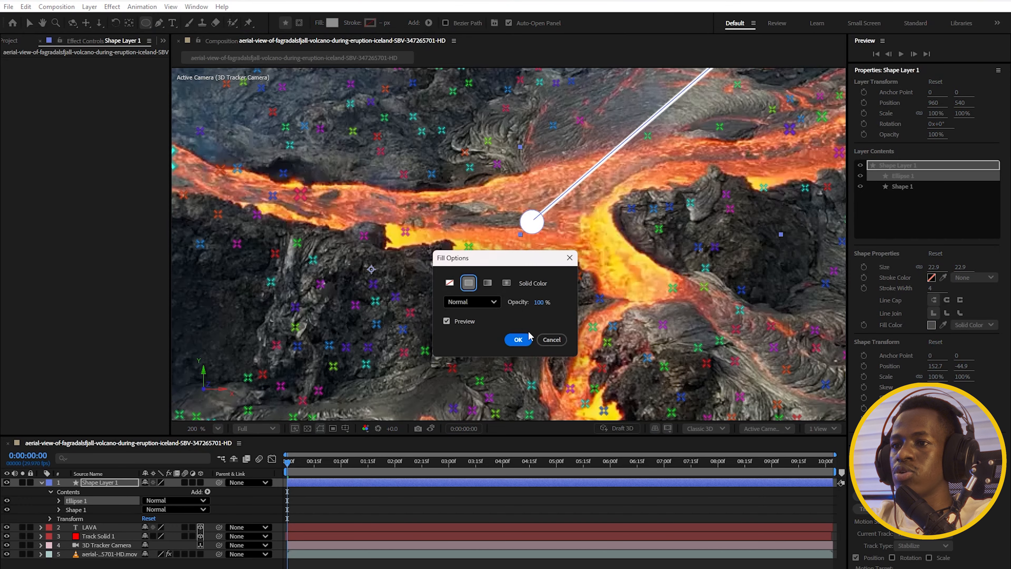
{"action": "left_click", "coordinate": [517, 339]}
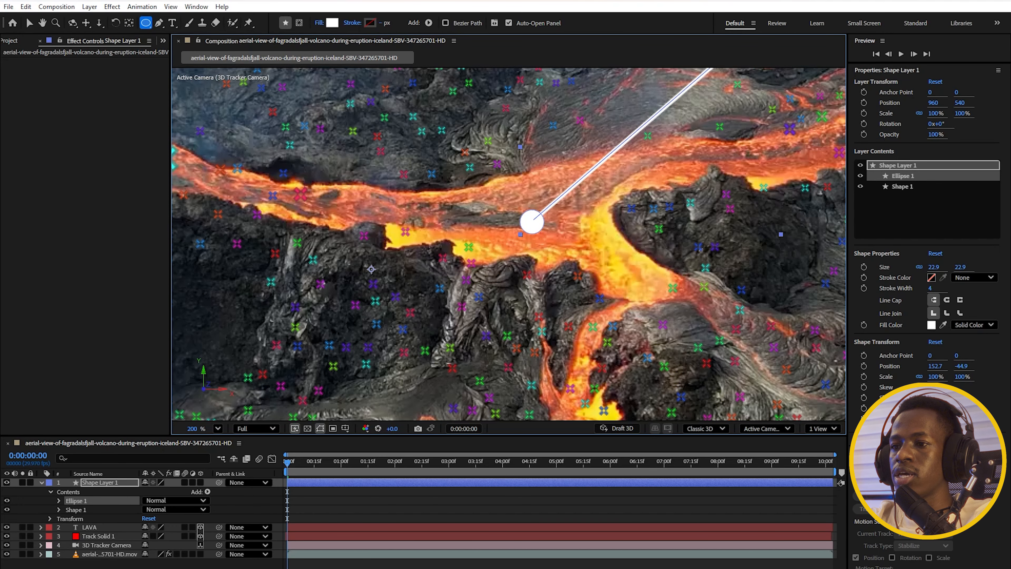
{"action": "key", "text": "F2"}
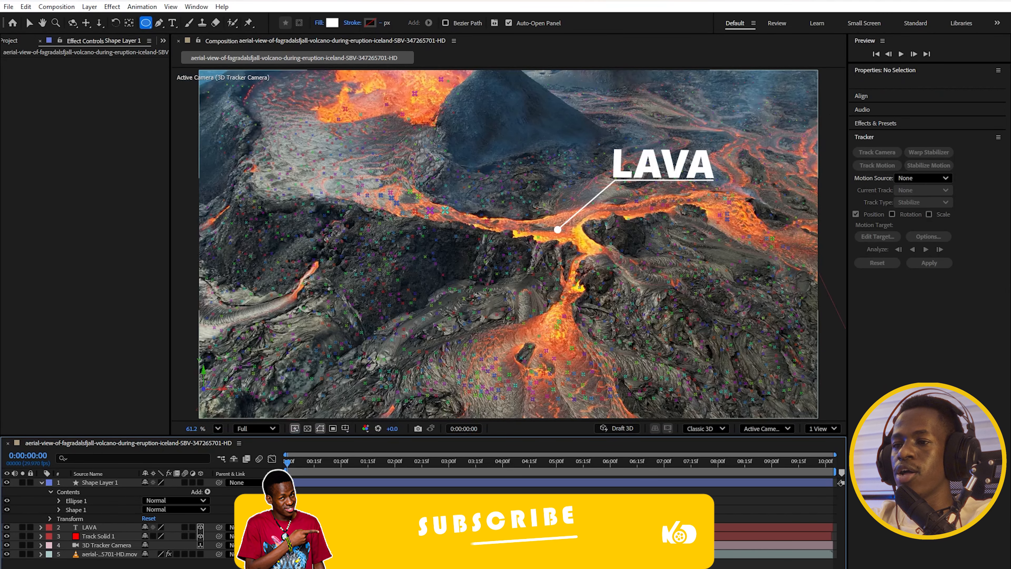
Turn the callout's shape layer into a 3D layer and scrub the start of the timeline
{"action": "left_click", "coordinate": [338, 481]}
{"action": "left_click", "coordinate": [41, 483]}
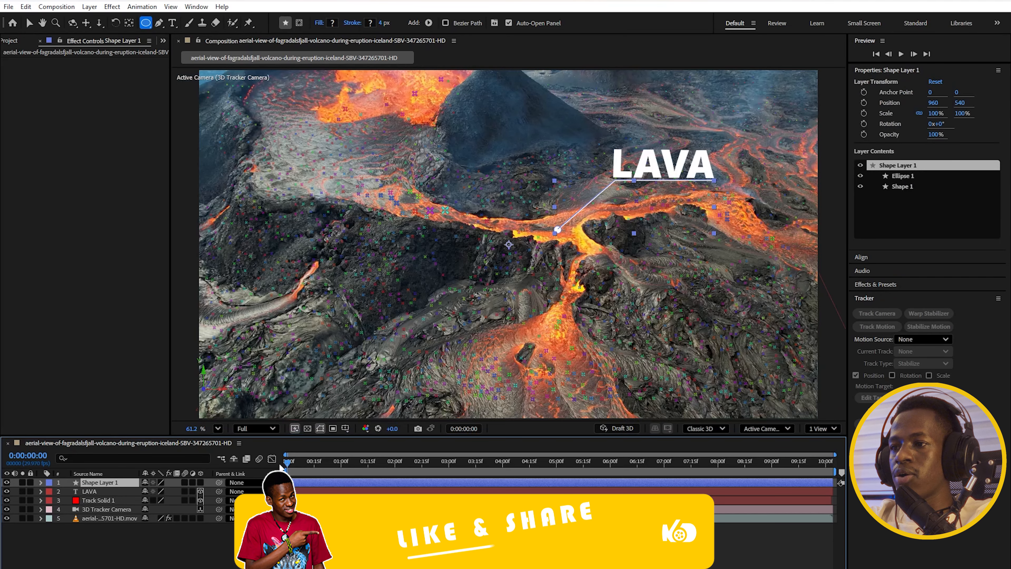
{"action": "mouse_move", "coordinate": [287, 462]}
{"action": "left_mouse_down"}
{"action": "mouse_move", "coordinate": [422, 460]}
{"action": "mouse_move", "coordinate": [284, 461]}
{"action": "left_mouse_up"}
{"action": "left_click", "coordinate": [200, 482]}
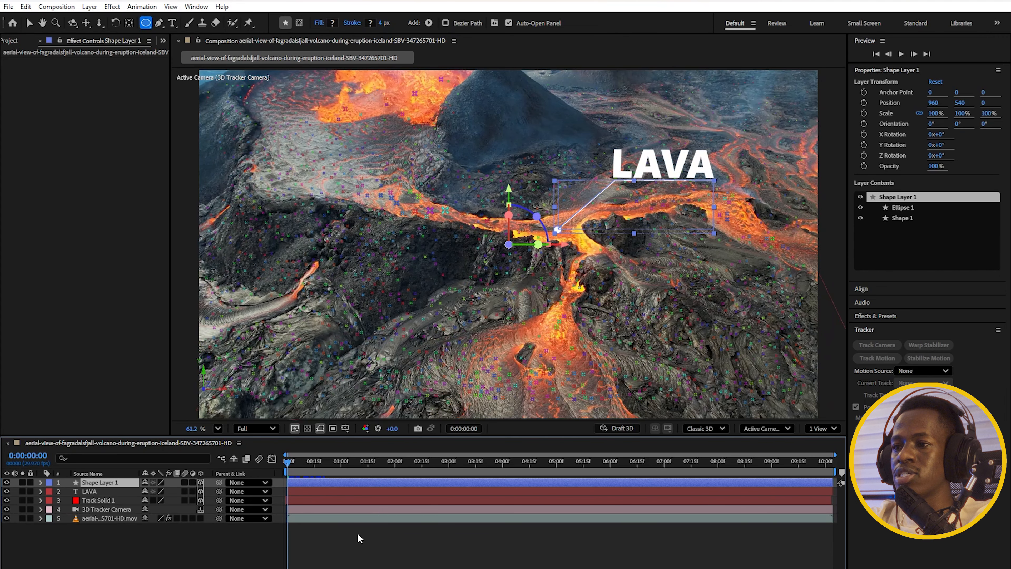
{"action": "mouse_move", "coordinate": [289, 467]}
{"action": "left_mouse_down"}
{"action": "mouse_move", "coordinate": [410, 496]}
{"action": "mouse_move", "coordinate": [278, 461]}
{"action": "left_mouse_up"}
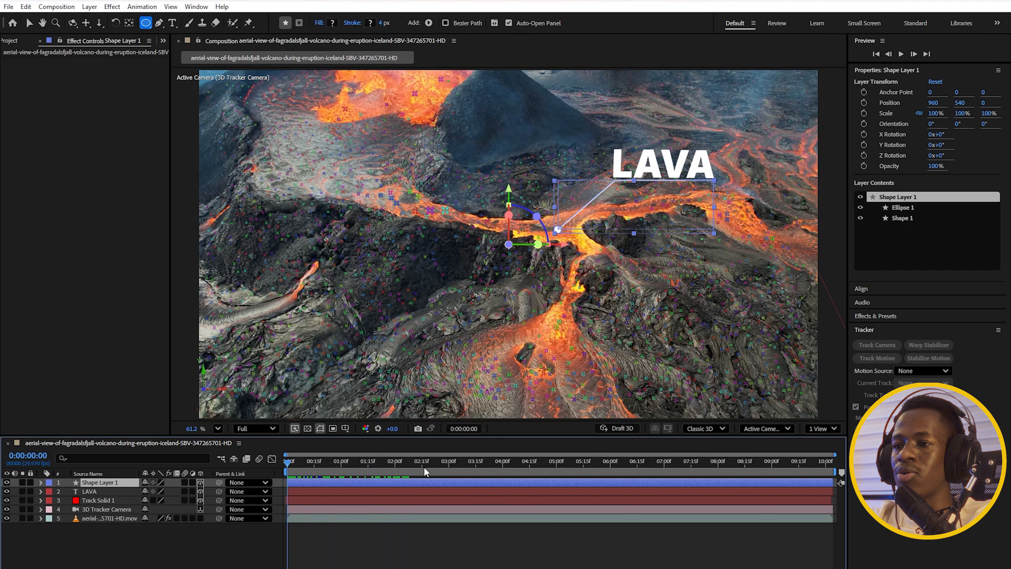
Copy the LAVA text layer's Position value onto the callout's shape layer and collapse both layers' properties
{"action": "left_click", "coordinate": [314, 491]}
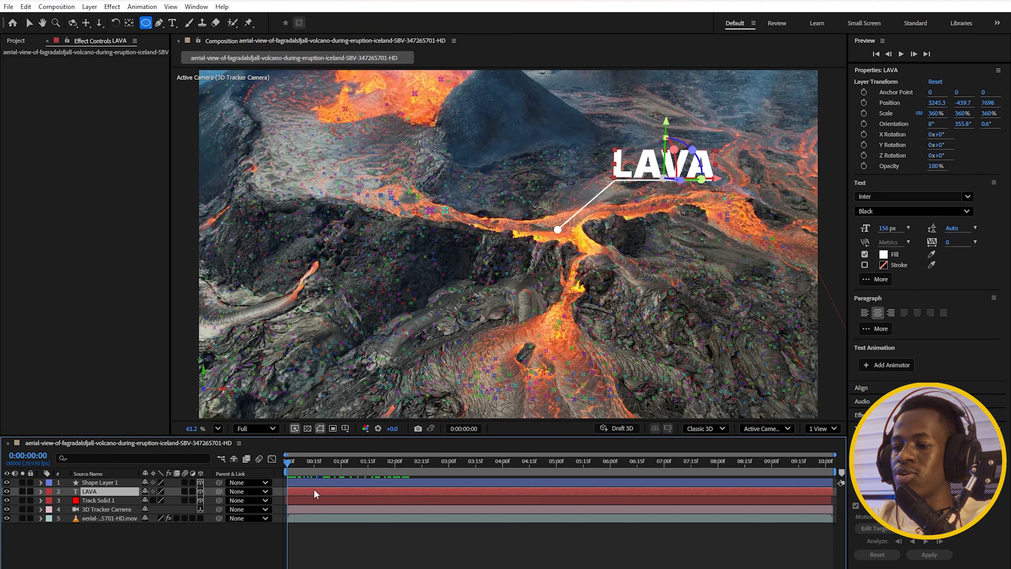
{"action": "key", "text": "p"}
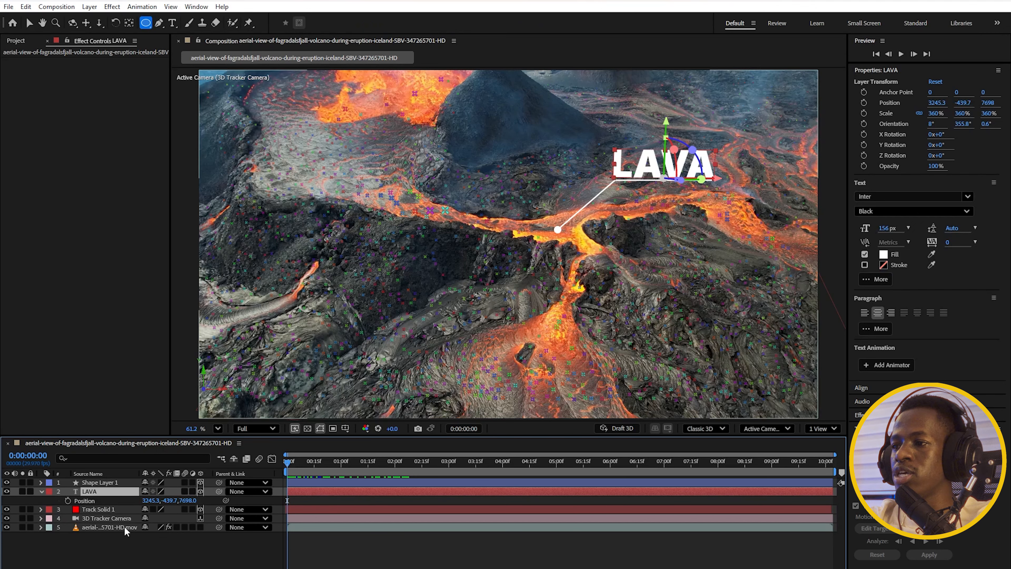
{"action": "left_click", "coordinate": [301, 482]}
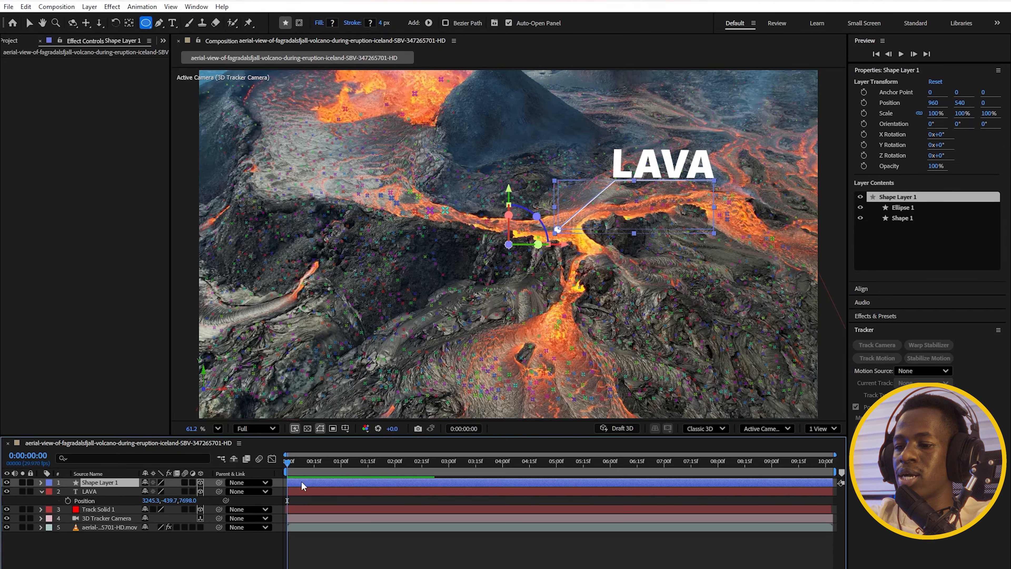
{"action": "key", "text": "p"}
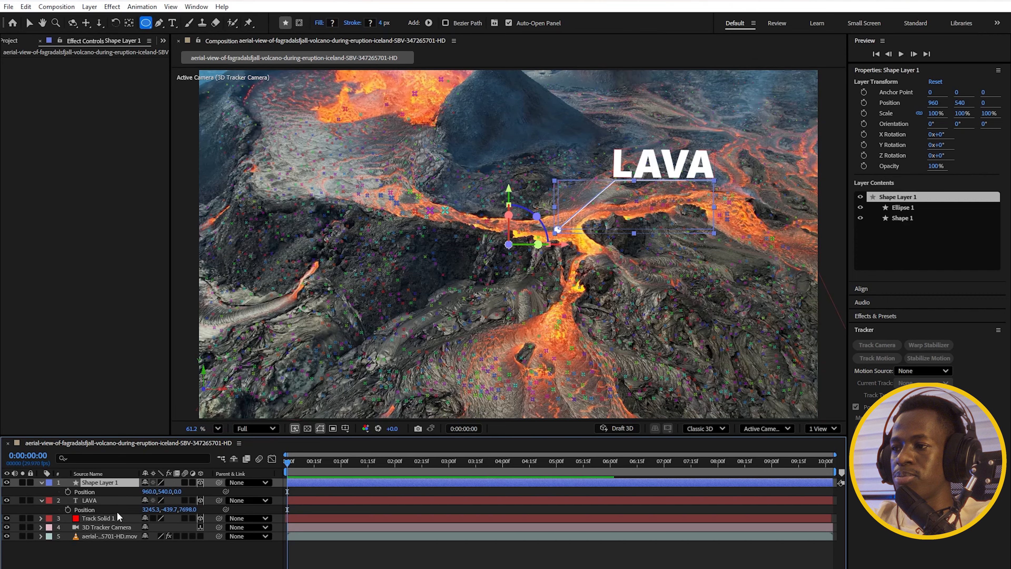
{"action": "left_click", "coordinate": [84, 512]}
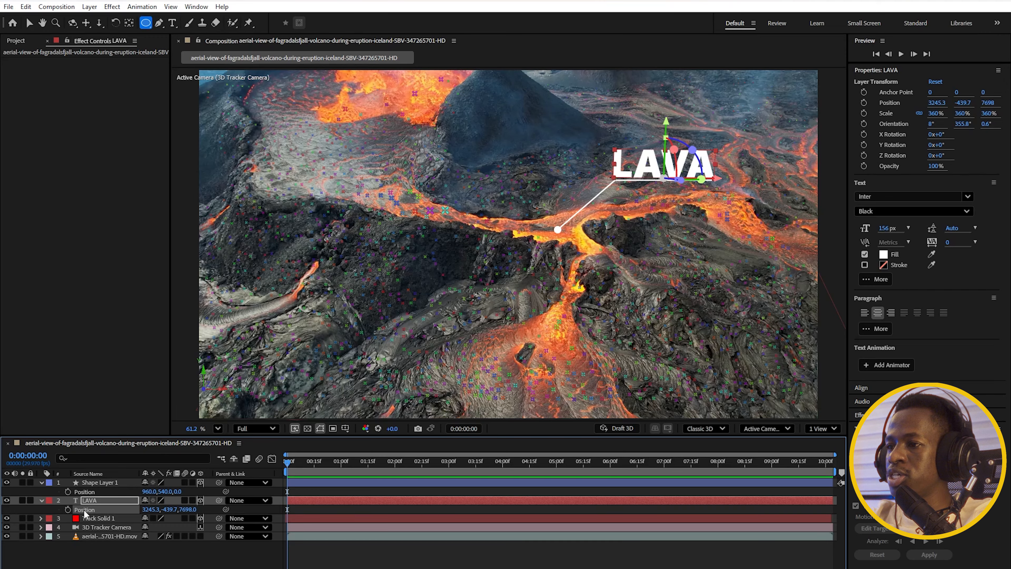
{"action": "left_click", "coordinate": [85, 492]}
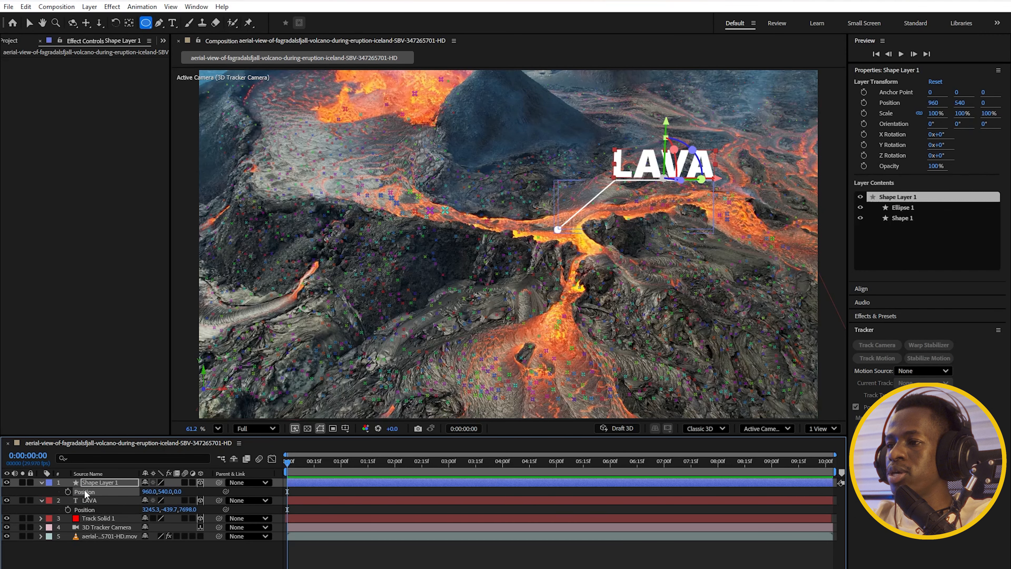
{"action": "key", "text": "ctrl+v"}
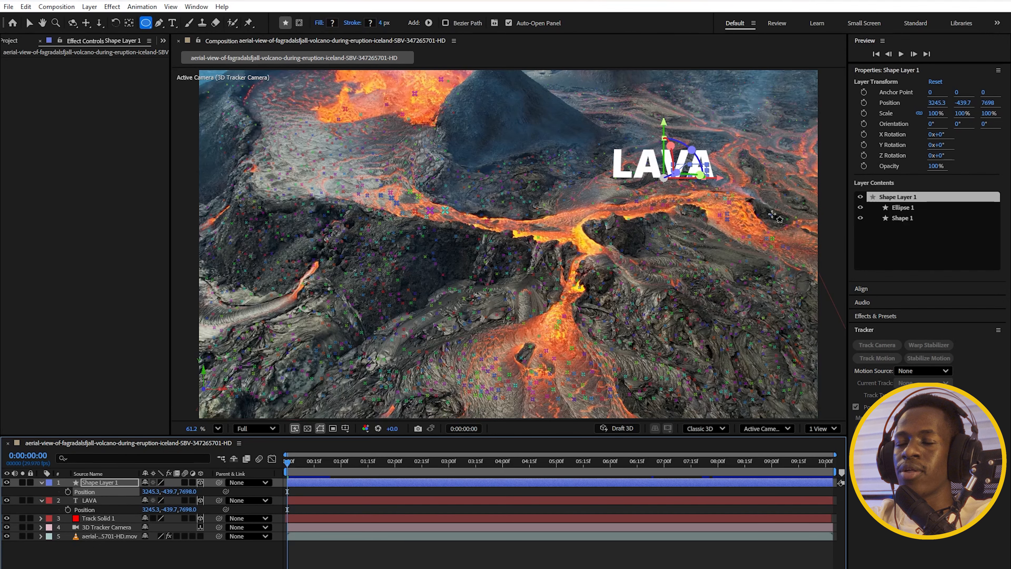
{"action": "left_click", "coordinate": [39, 500]}
{"action": "left_click", "coordinate": [42, 482]}
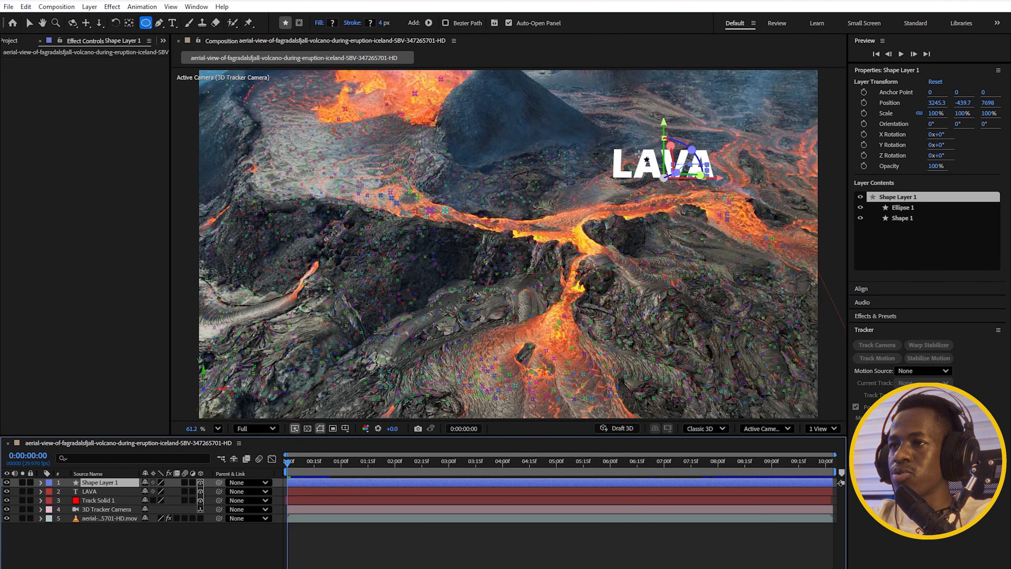
Scale the callout's shape layer up to 316% and centre its anchor point in the layer content
{"action": "key", "text": "v"}
{"action": "key", "text": "s"}
{"action": "left_click_drag", "start_coordinate": [156, 492], "coordinate": [390, 493]}
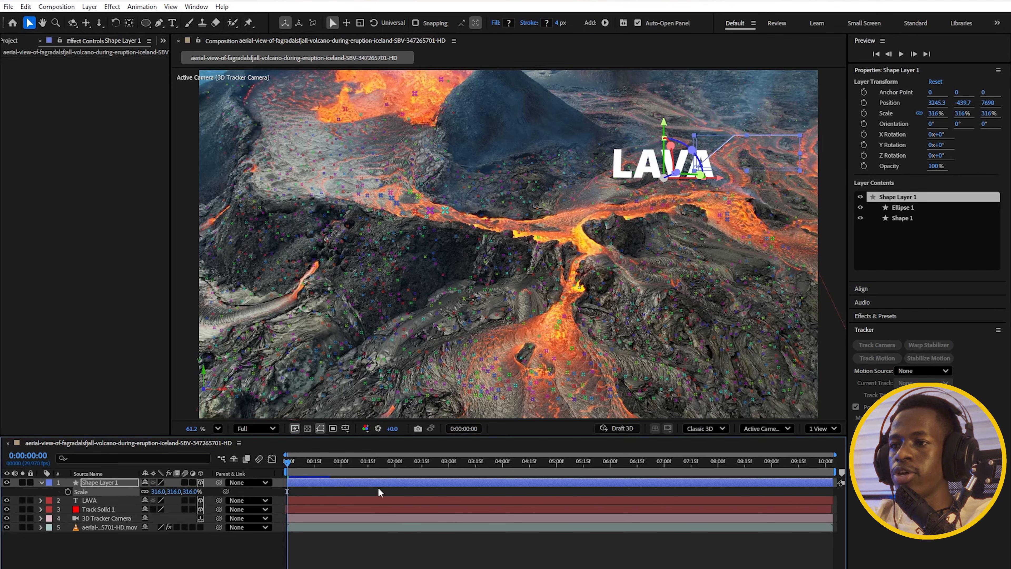
{"action": "right_click", "coordinate": [378, 488]}
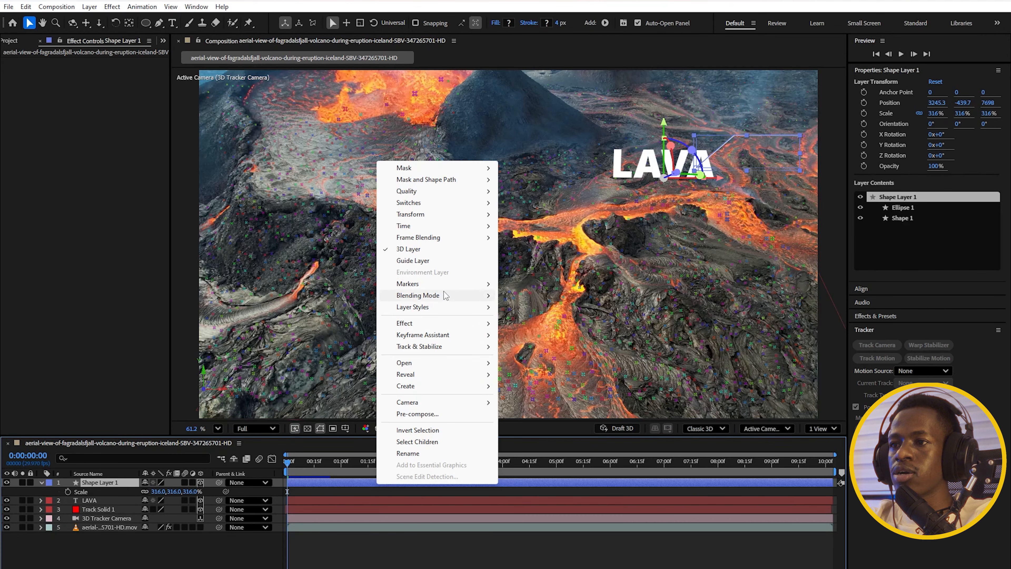
{"action": "mouse_move", "coordinate": [458, 214]}
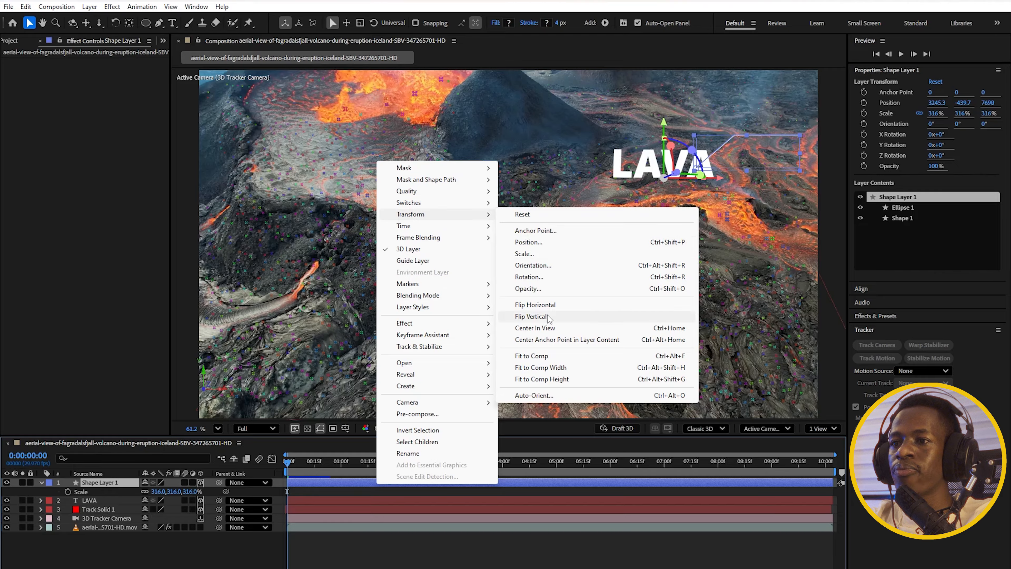
{"action": "left_click", "coordinate": [543, 341]}
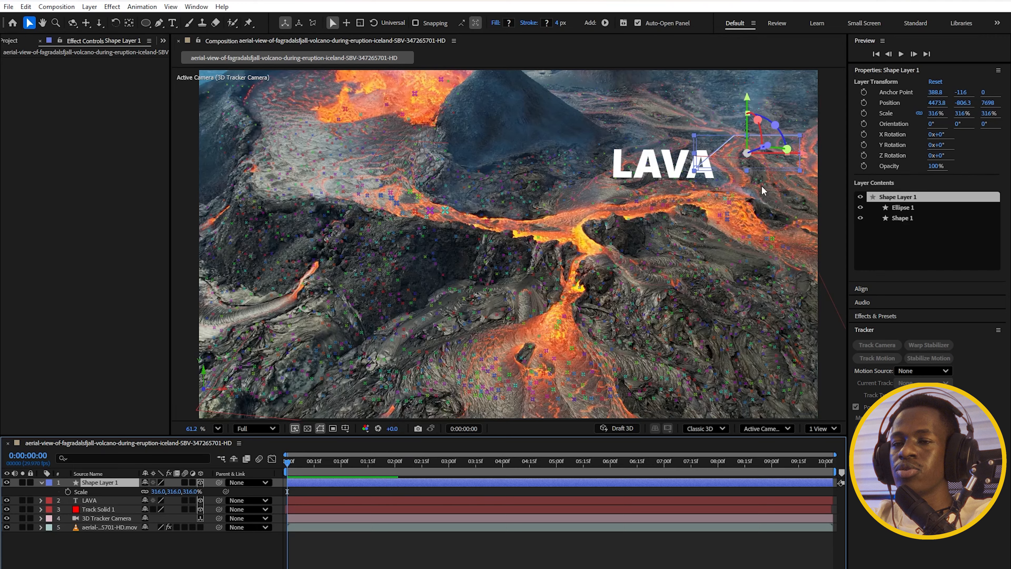
Fit the callout line directly beneath the LAVA text, with its shape layer scaled to 482%, and preview the tracked result
{"action": "left_click_drag", "start_coordinate": [803, 159], "coordinate": [681, 158]}
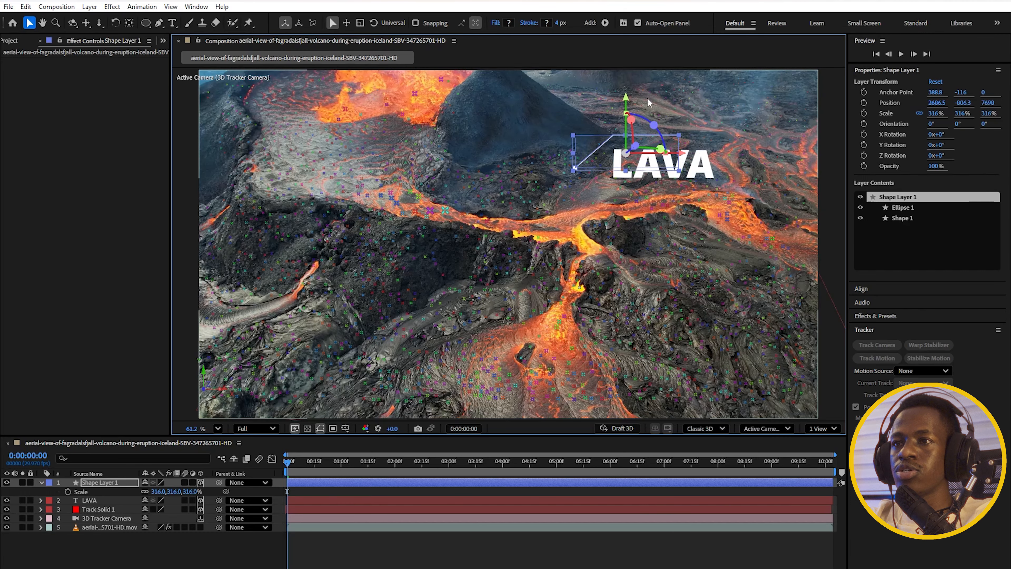
{"action": "left_click_drag", "start_coordinate": [625, 98], "coordinate": [625, 147]}
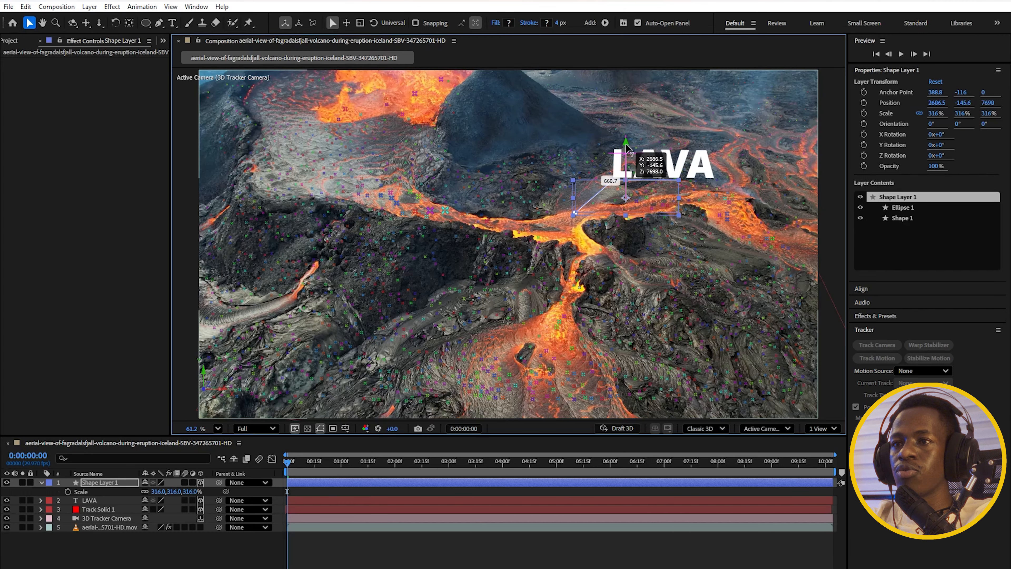
{"action": "left_click_drag", "start_coordinate": [682, 199], "coordinate": [705, 202]}
{"action": "left_click_drag", "start_coordinate": [159, 492], "coordinate": [227, 494]}
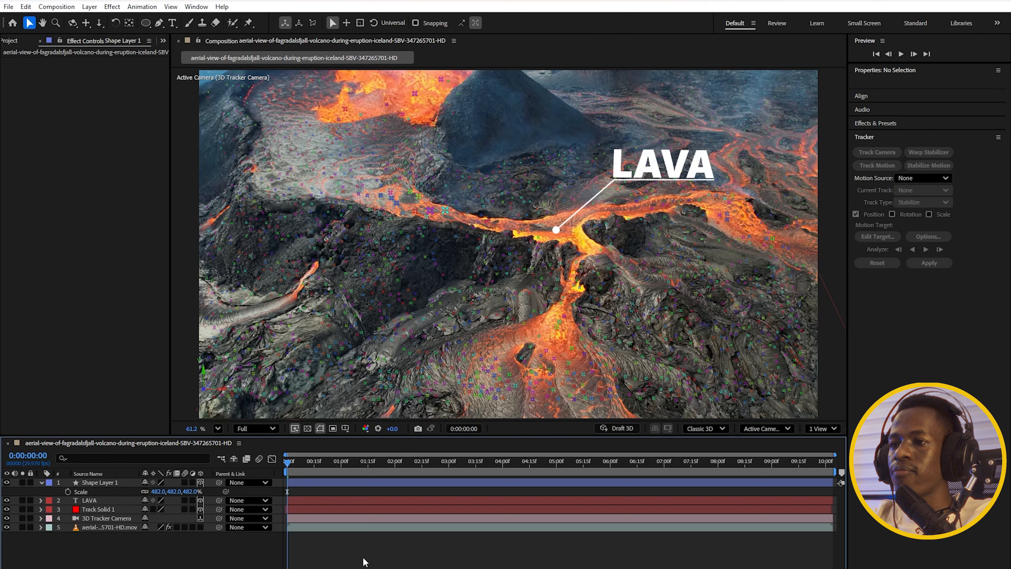
{"action": "key", "text": "space"}
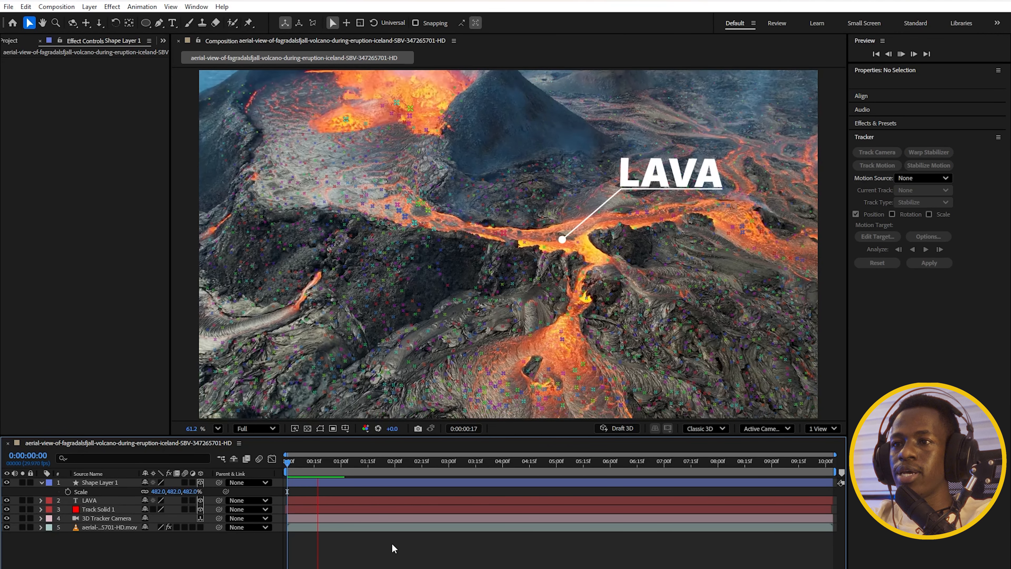